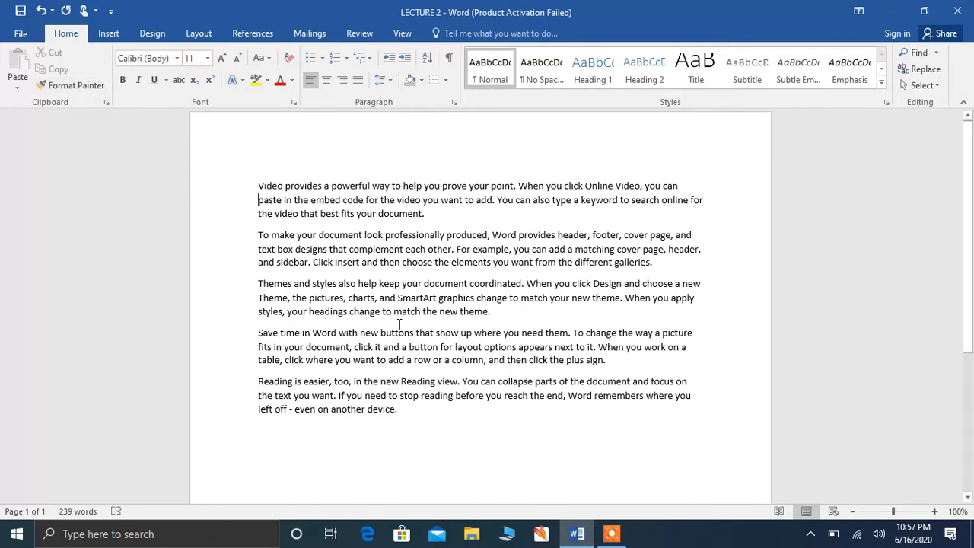
Step: Apply strikethrough to all five paragraphs of the LECTURE 2 sample text
click(179, 81)
key(ctrl+a)
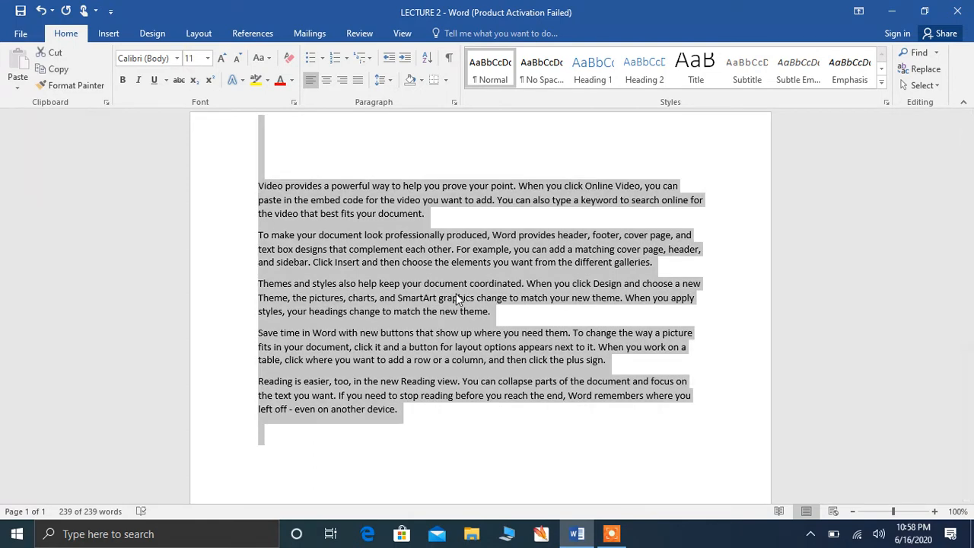
click(179, 80)
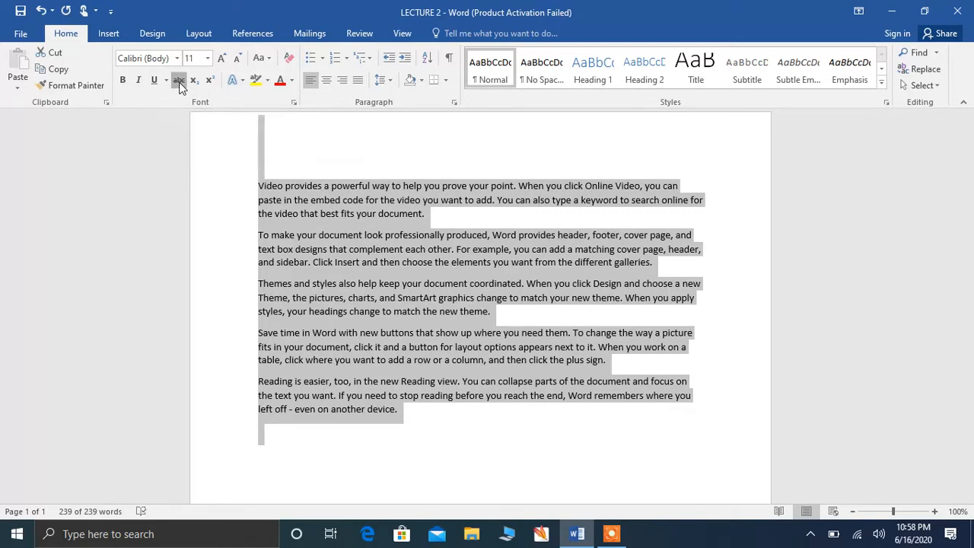
click(375, 145)
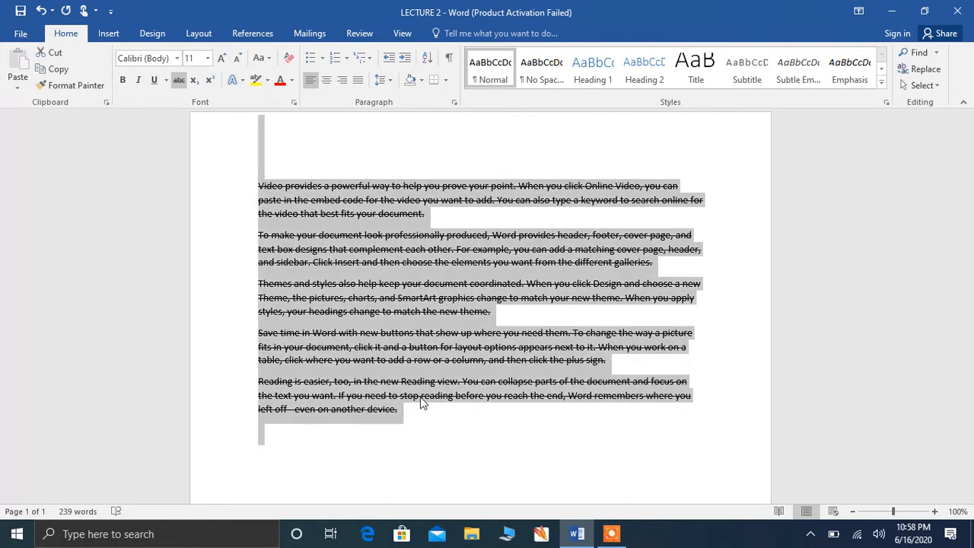
key(ctrl+a)
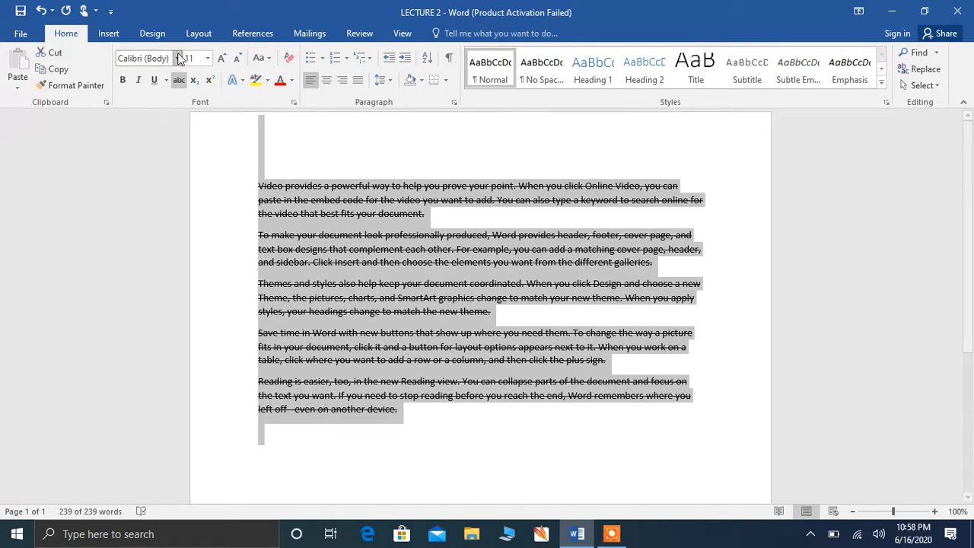
Step: Remove the strikethrough, then turn subscript and superscript on and back off
click(179, 81)
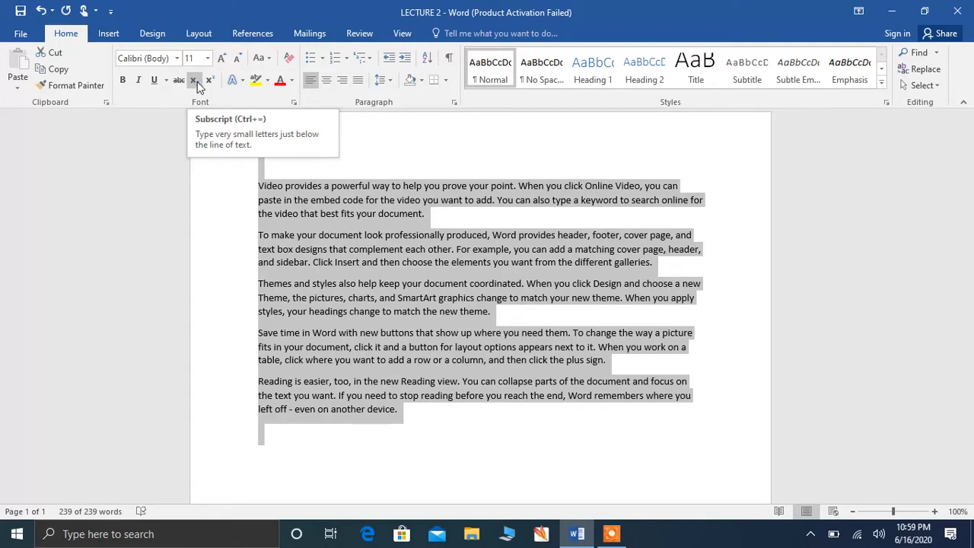
click(194, 80)
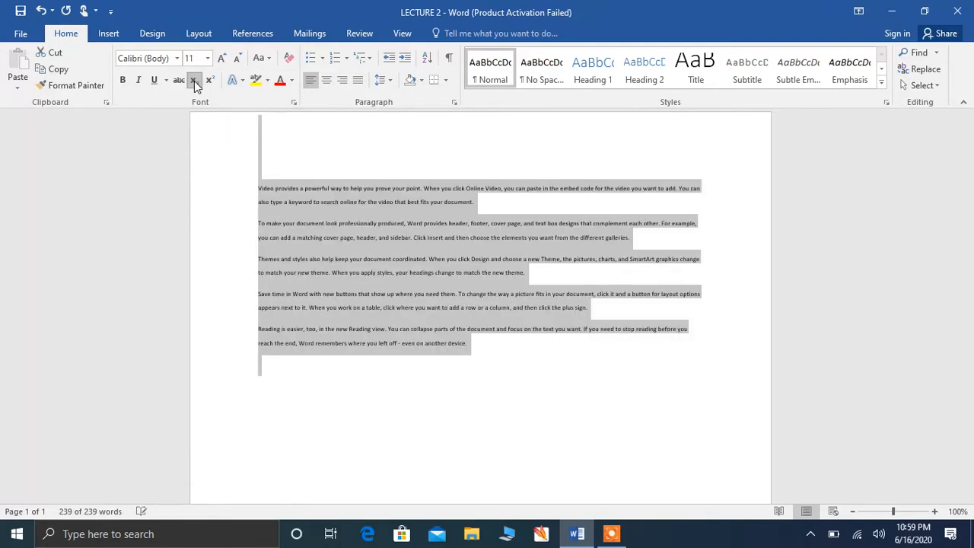
click(194, 80)
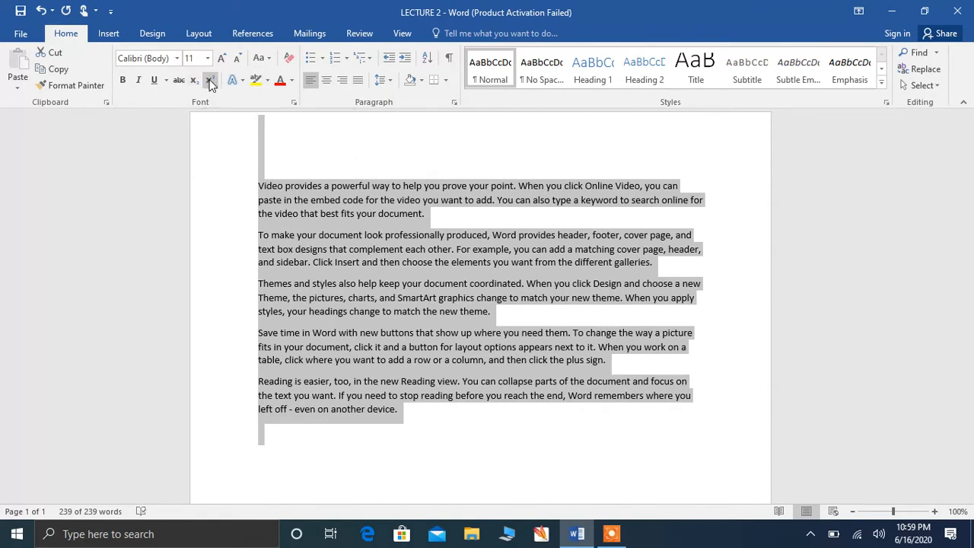
click(209, 80)
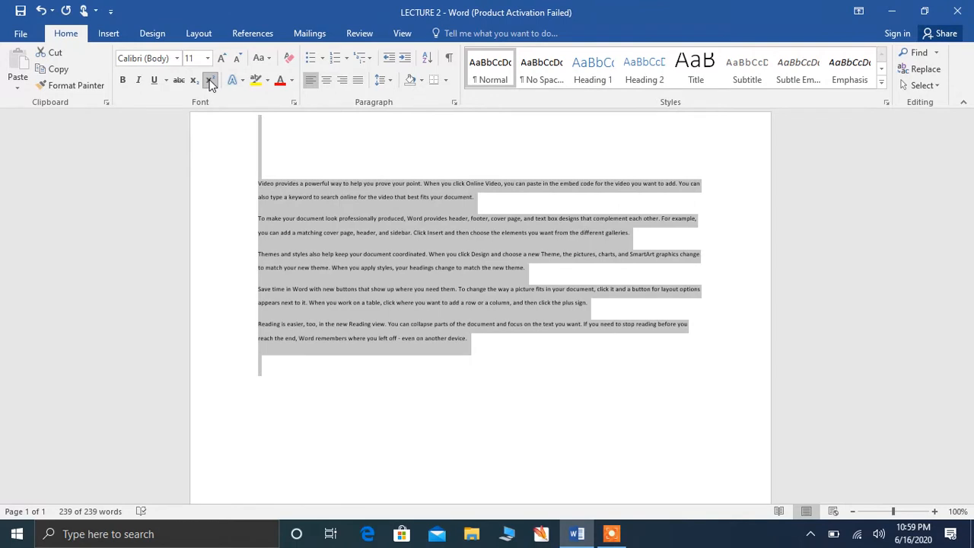
click(210, 80)
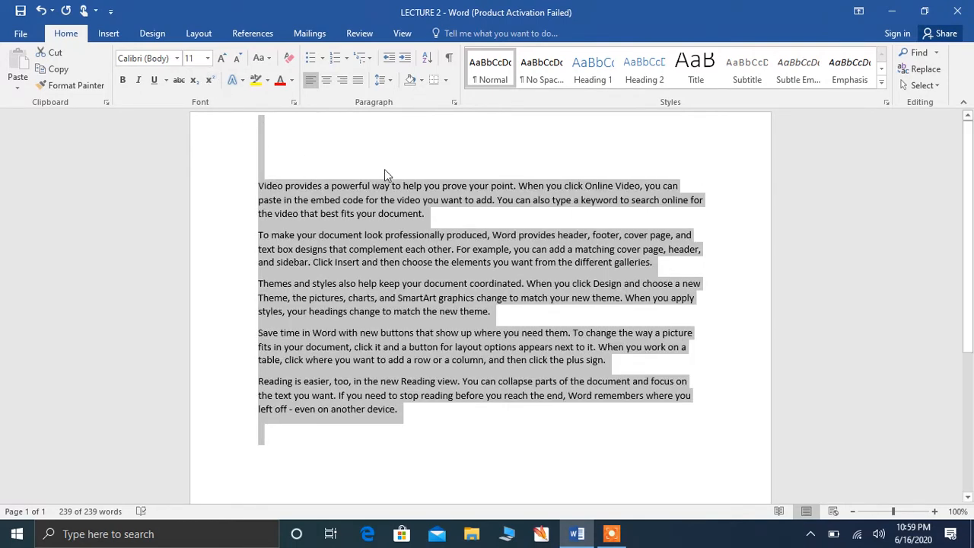
Step: Type x2 on the empty first line and make the 2 a superscript, giving x²
click(351, 154)
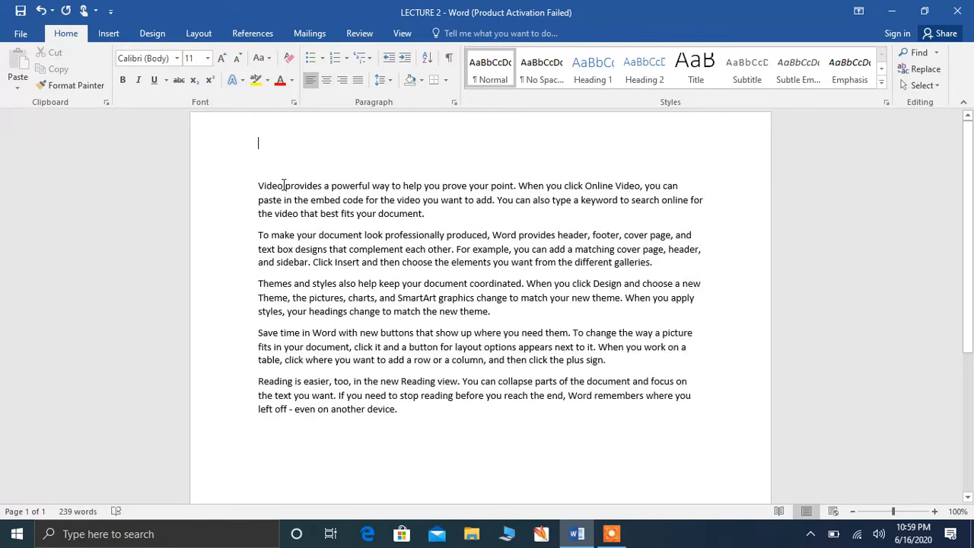
text(2)
key(BackSpace)
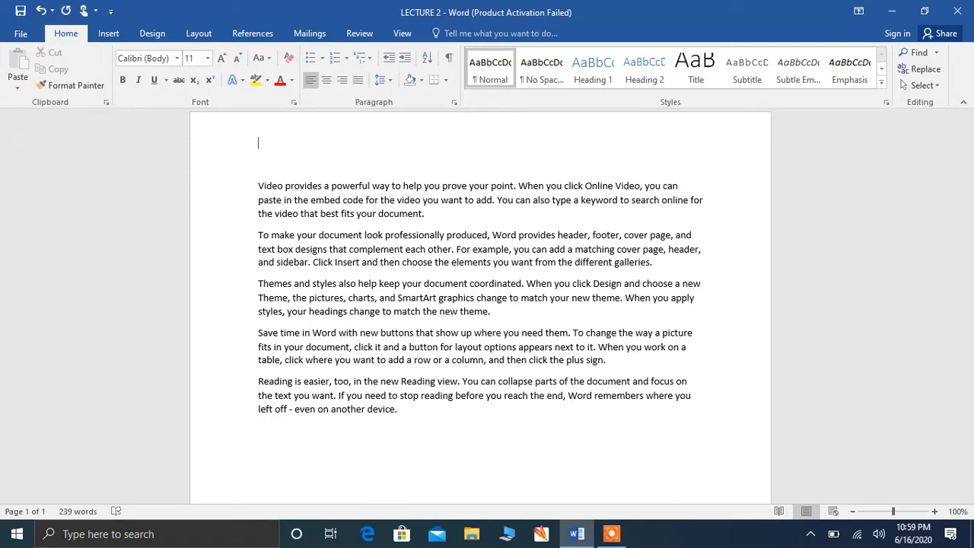
text(x2)
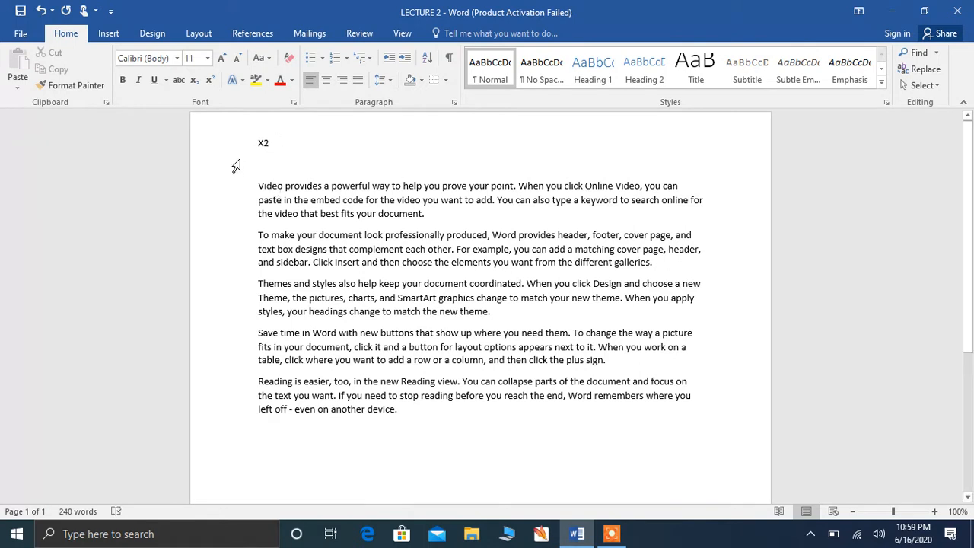
drag(269, 144, 264, 145)
click(209, 80)
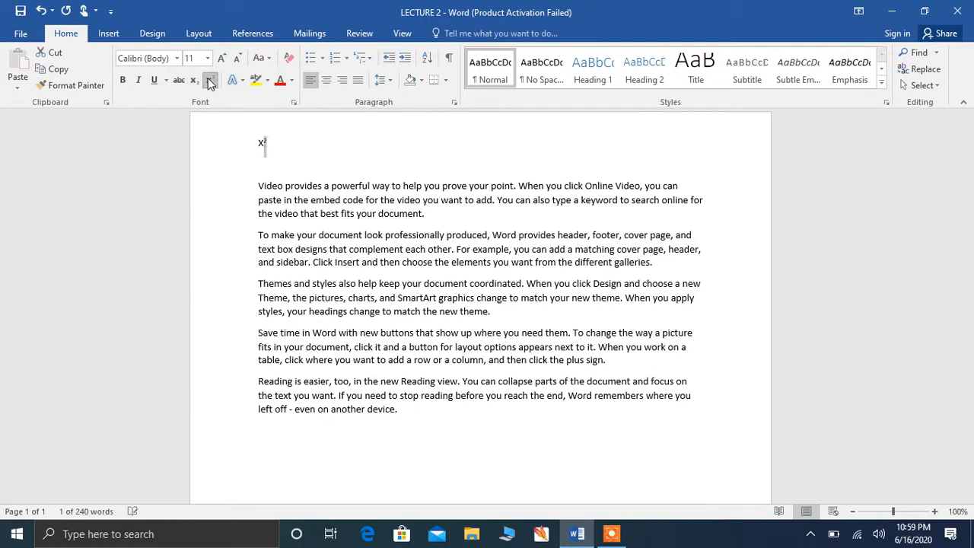
click(369, 145)
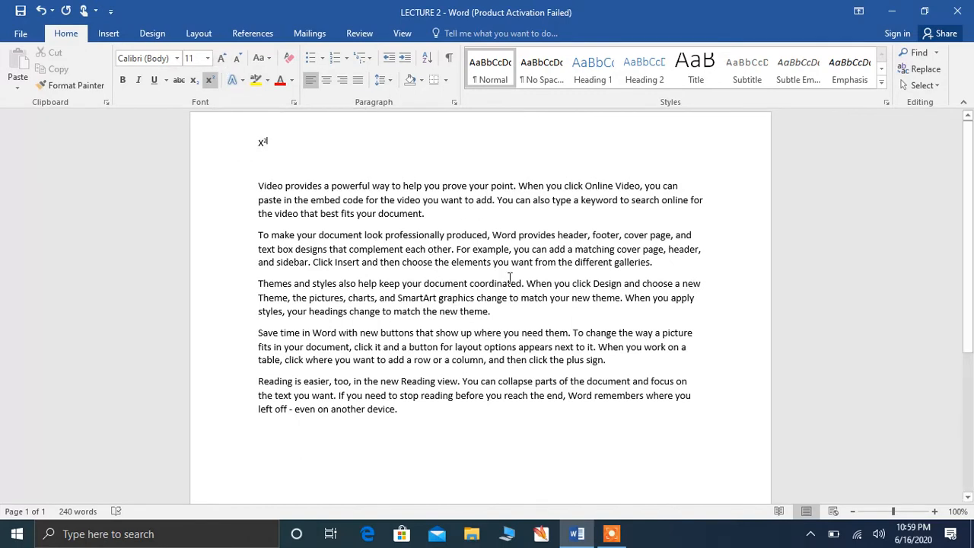
key(ctrl+a)
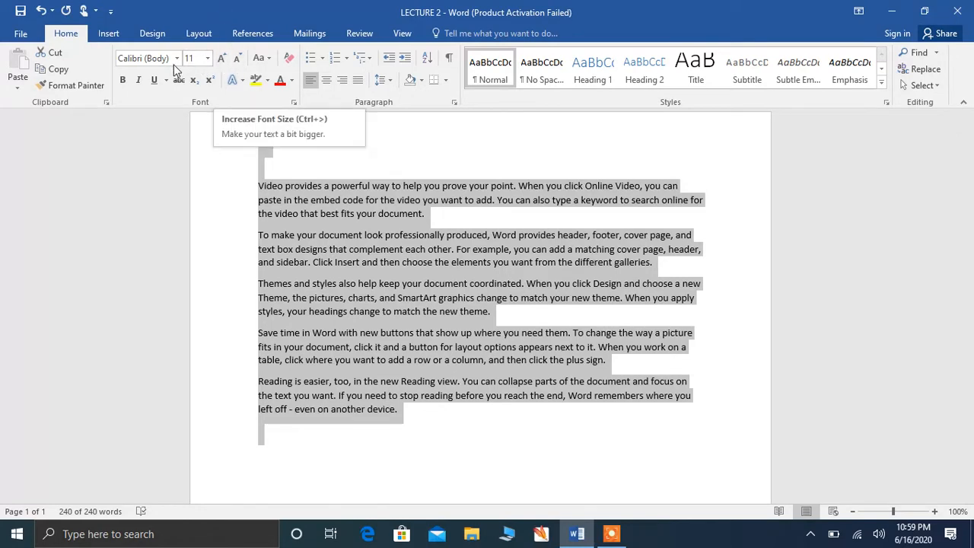
click(222, 60)
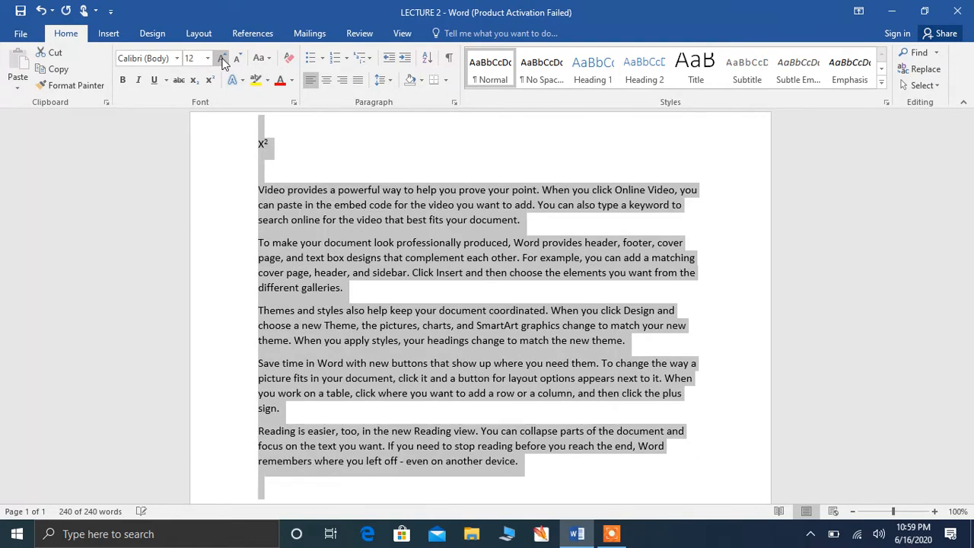
click(223, 61)
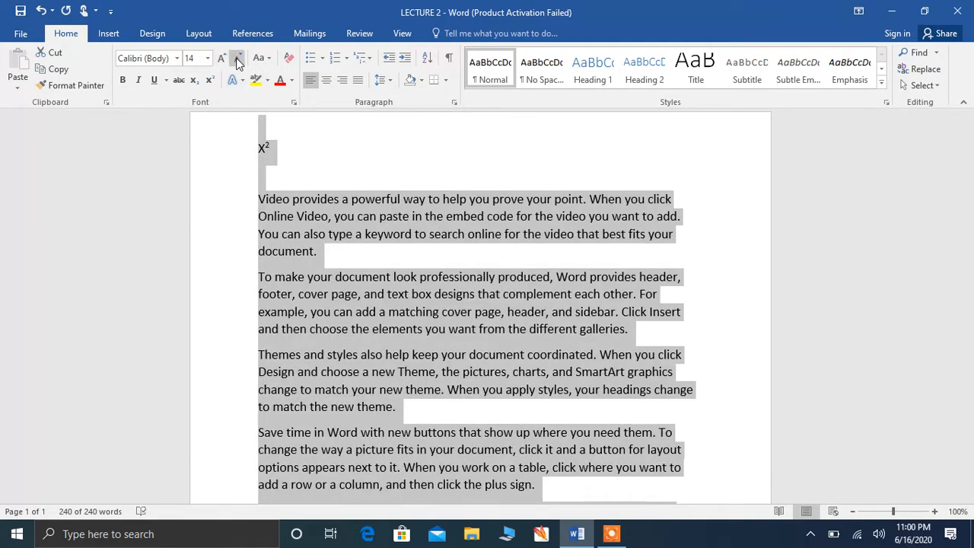
click(238, 59)
click(237, 59)
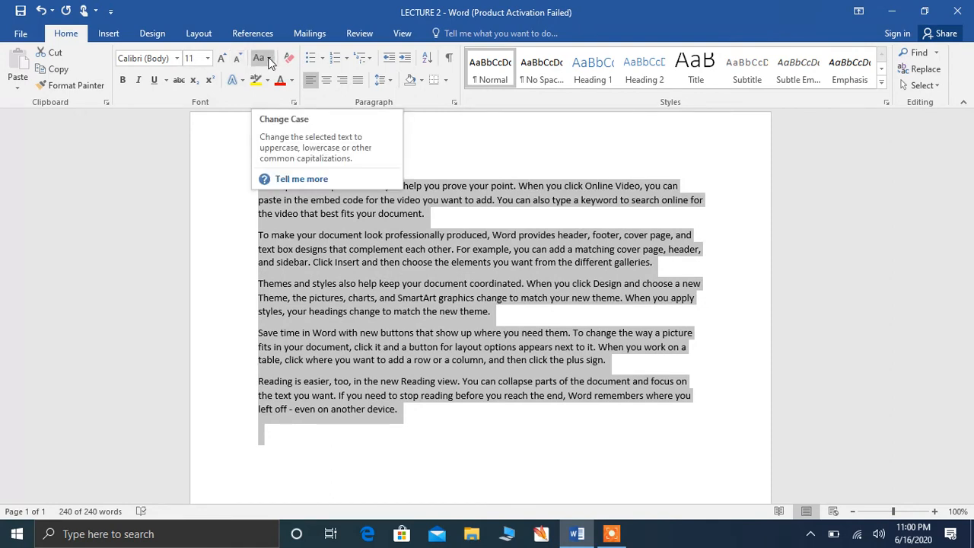
Step: Apply Sentence case, then lowercase, then UPPERCASE to the selected paragraphs
click(268, 61)
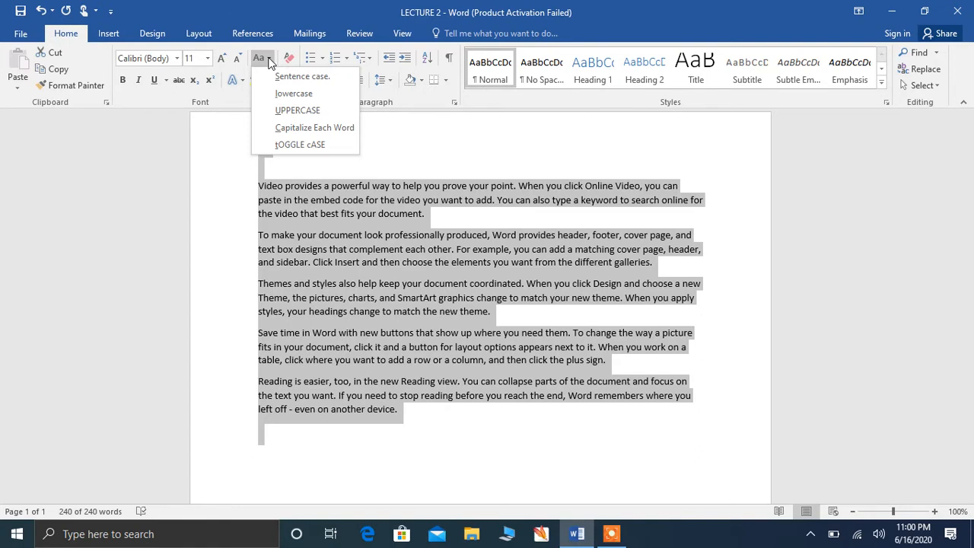
click(301, 77)
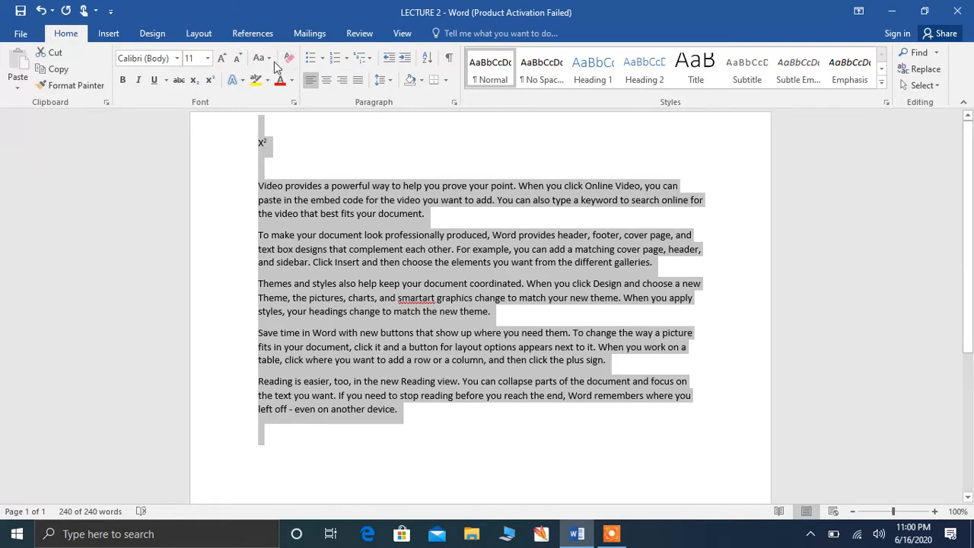
click(268, 59)
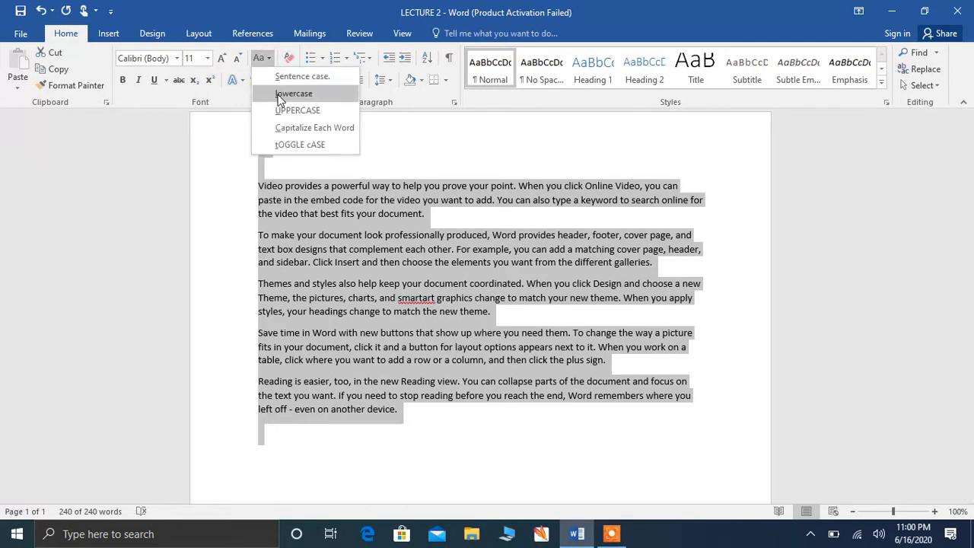
click(293, 94)
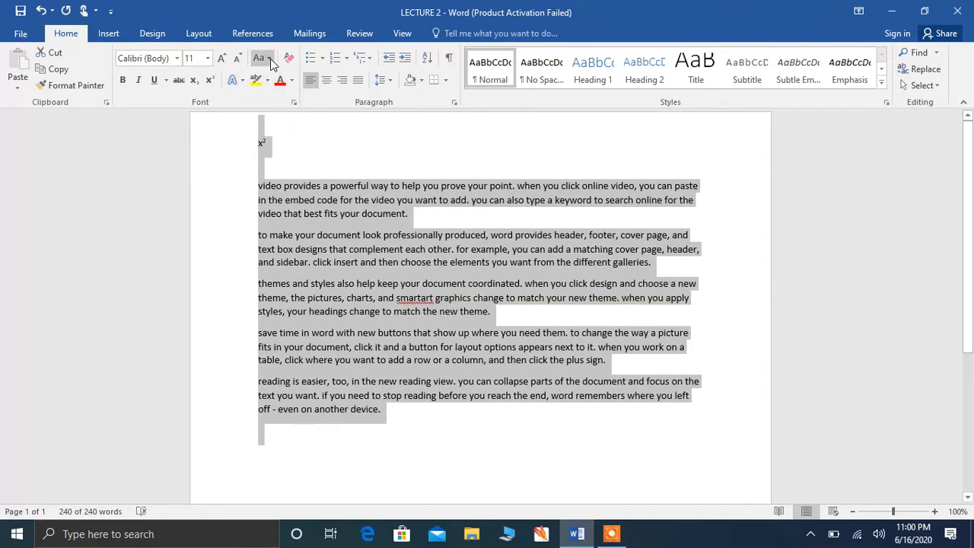
click(269, 59)
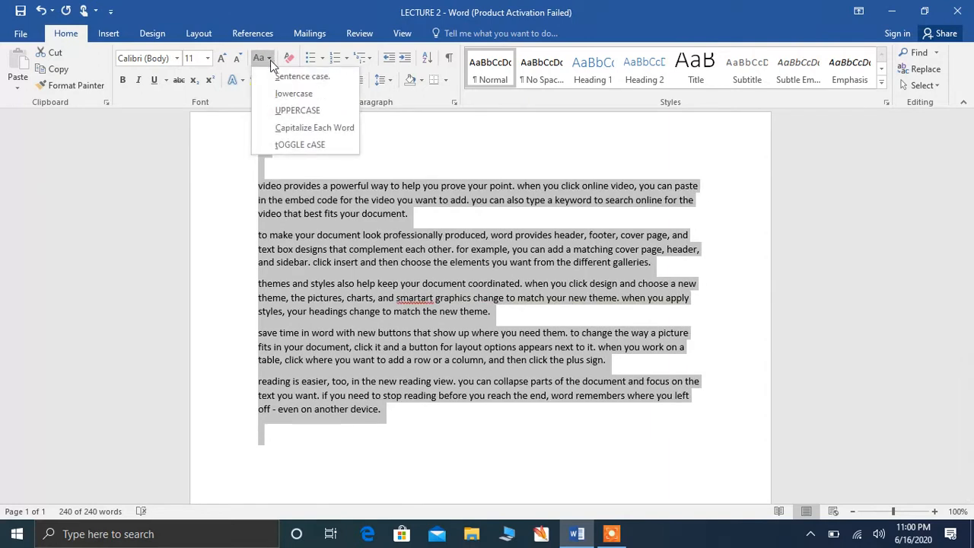
click(293, 110)
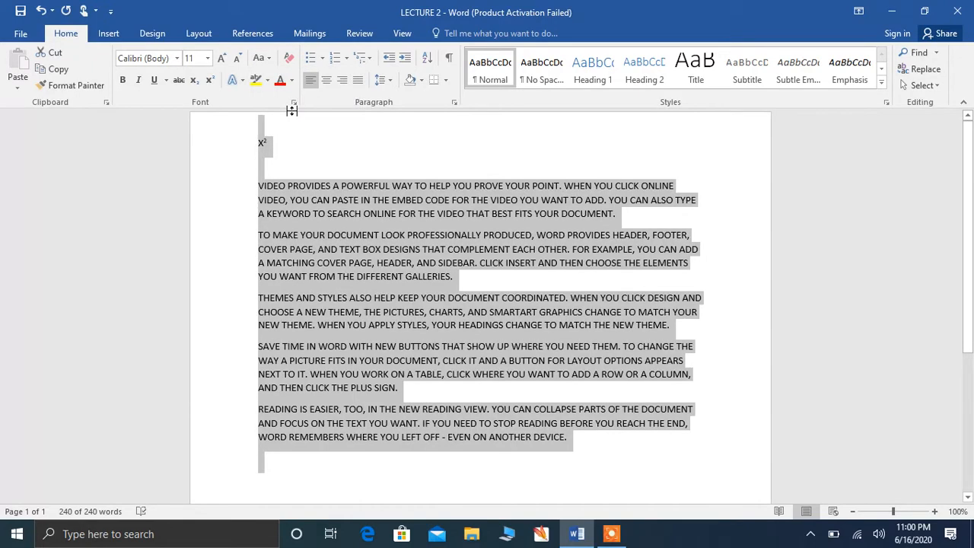
Step: Apply tOGGLE cASE so the uppercase paragraphs become lowercase
click(263, 58)
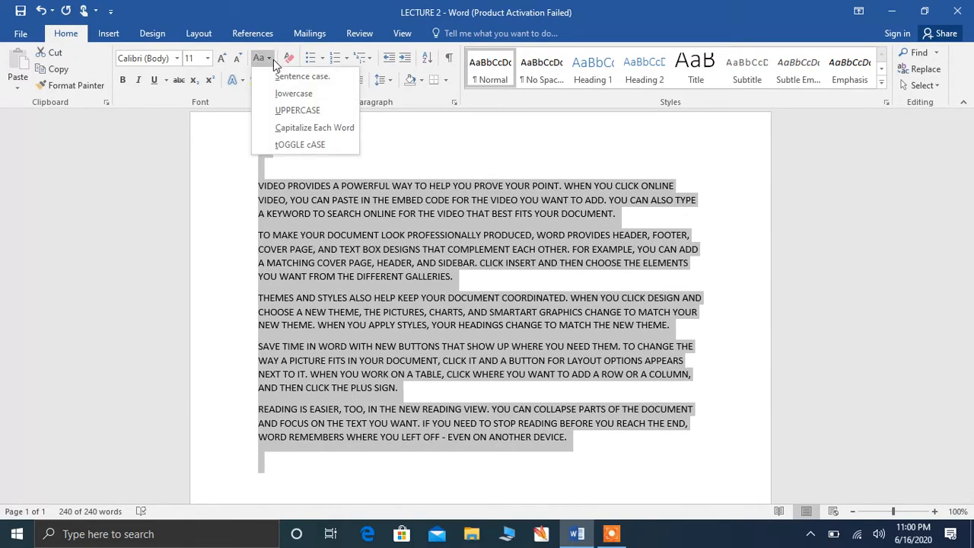
click(324, 128)
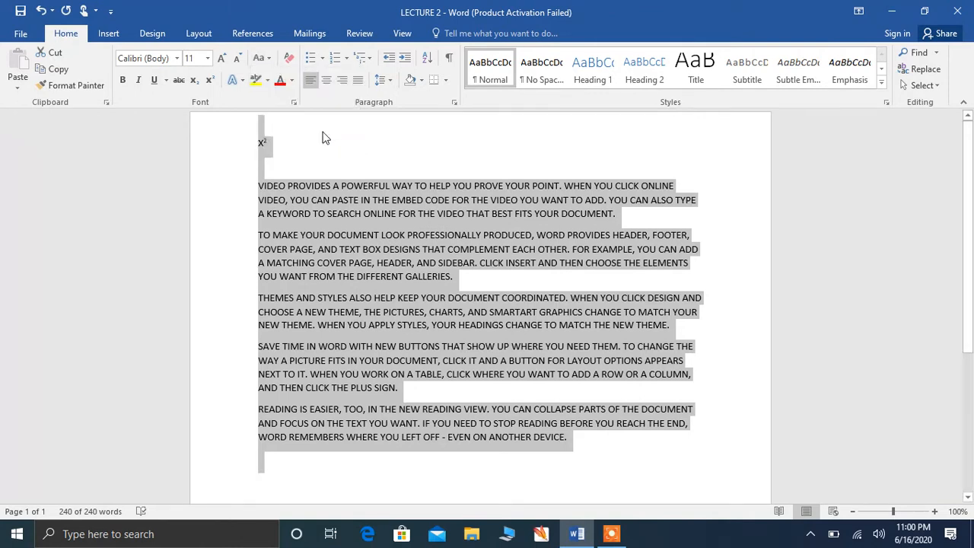
click(270, 59)
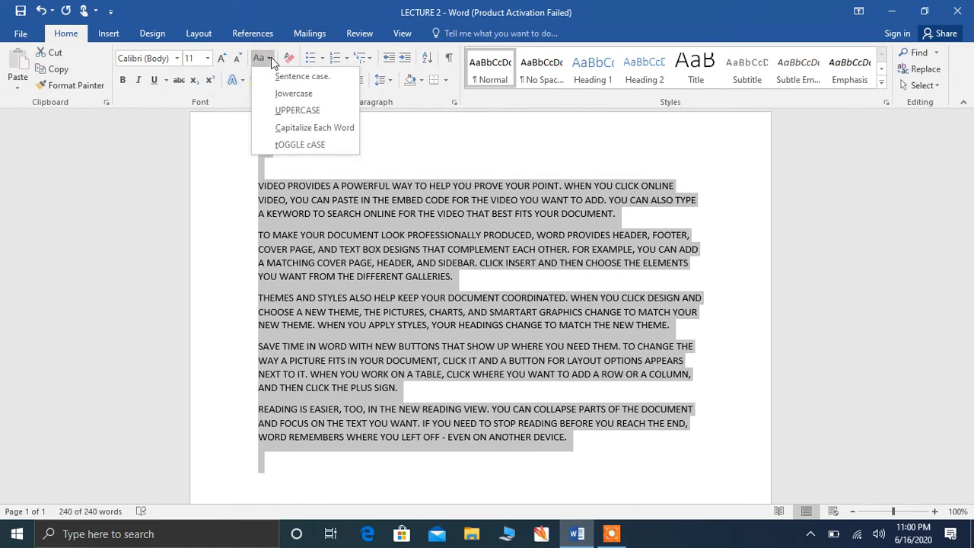
click(296, 144)
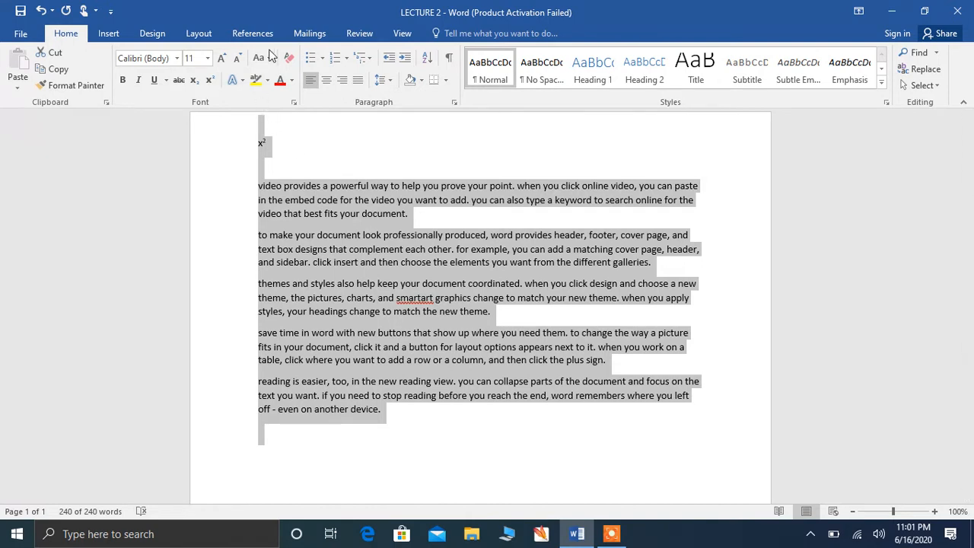
click(294, 80)
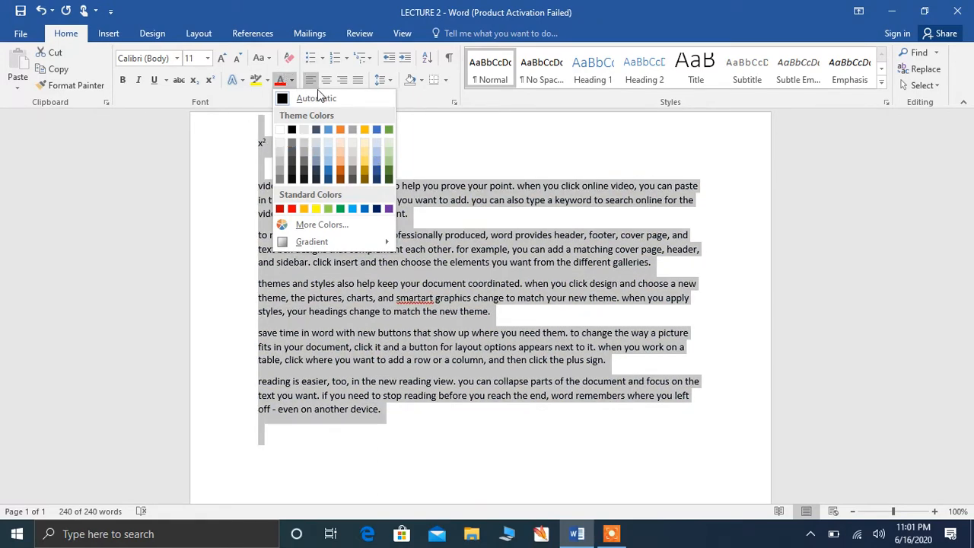
key(Escape)
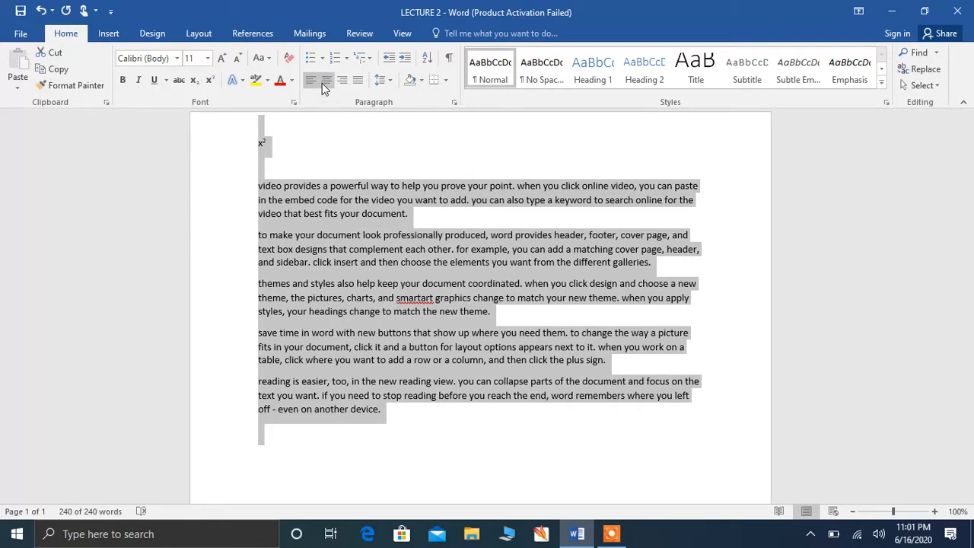
click(322, 60)
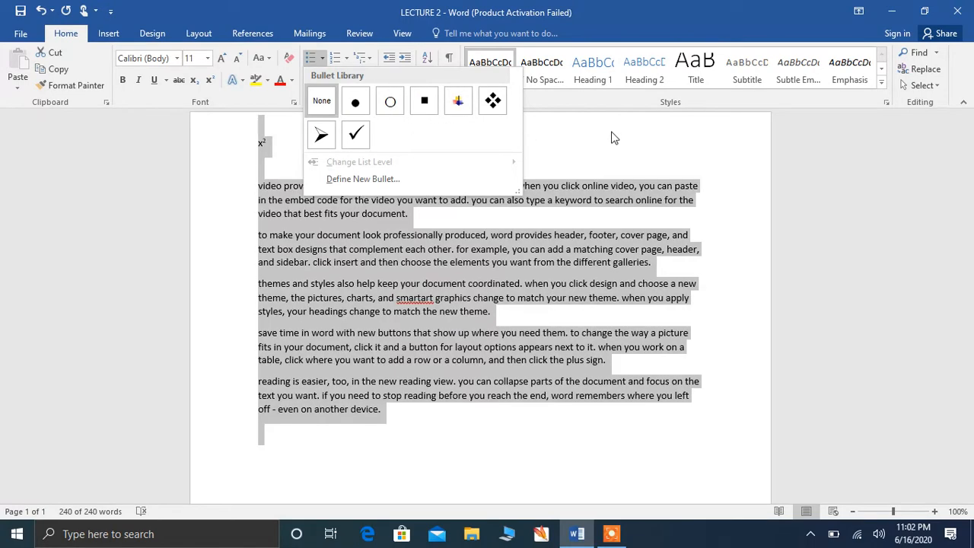
click(611, 137)
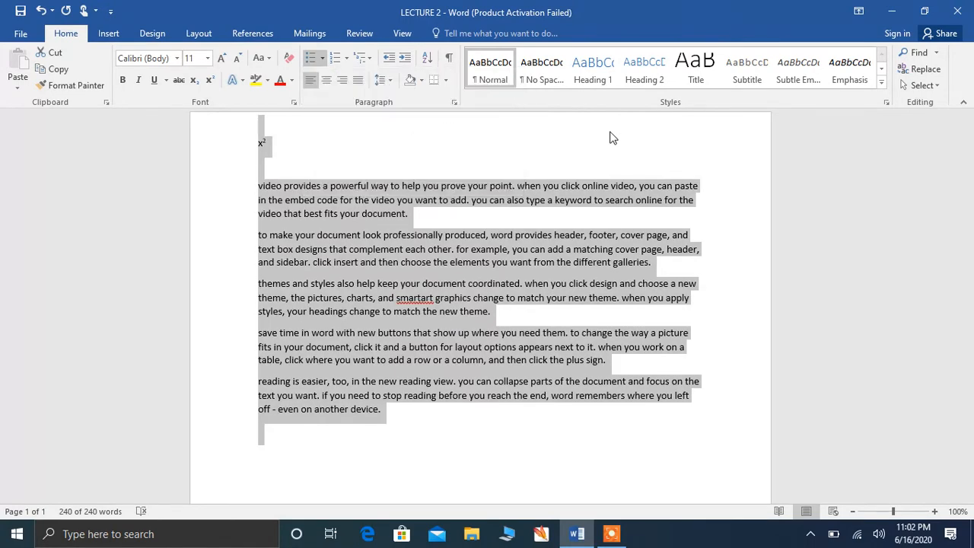
click(347, 61)
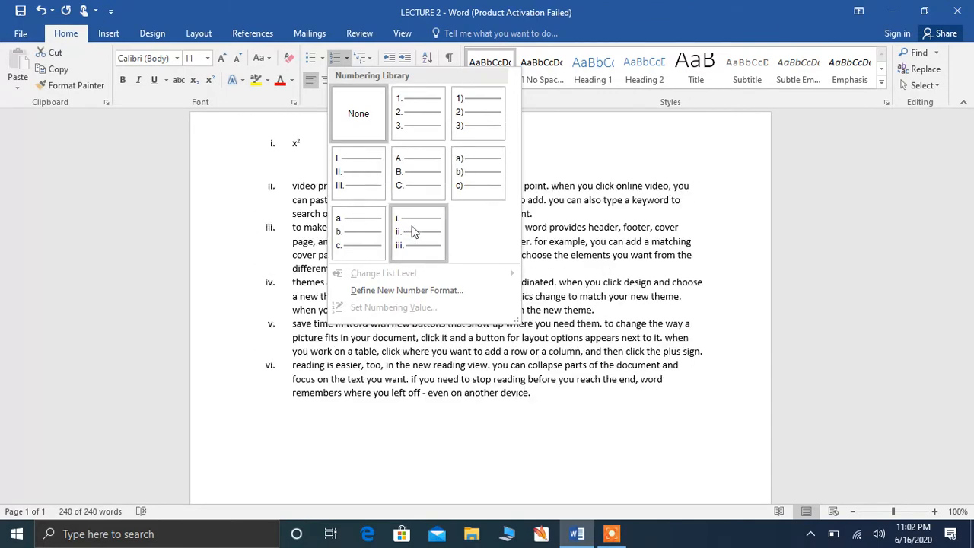
click(555, 161)
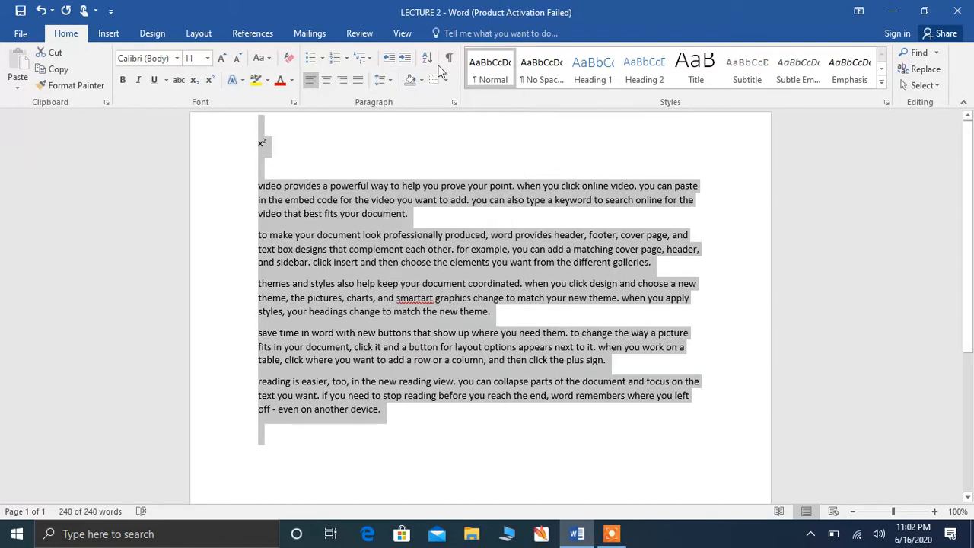
click(370, 56)
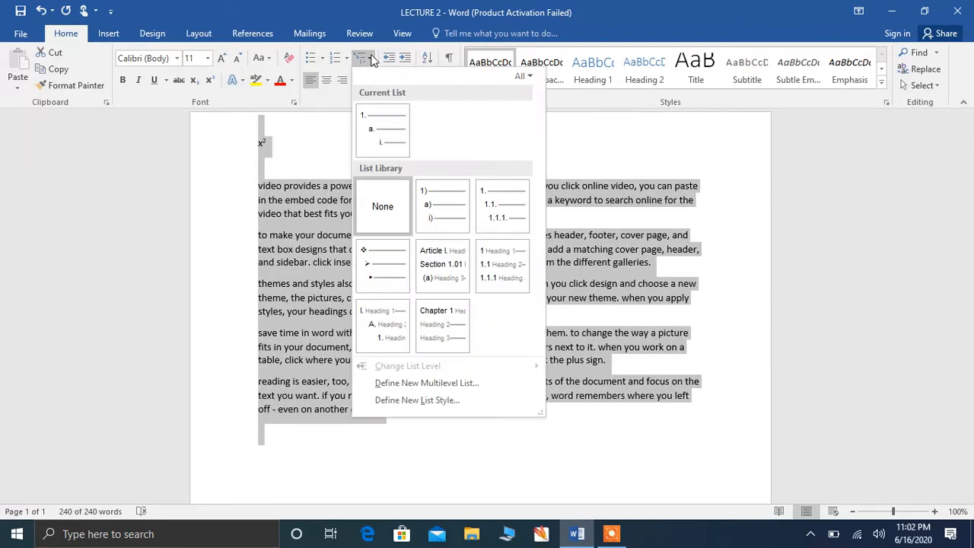
mouse_move(438, 206)
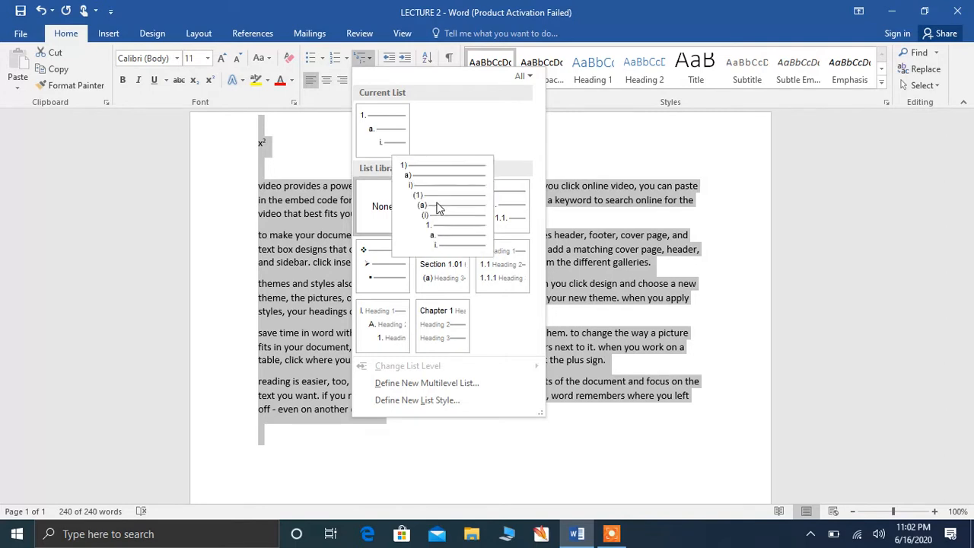
mouse_move(393, 289)
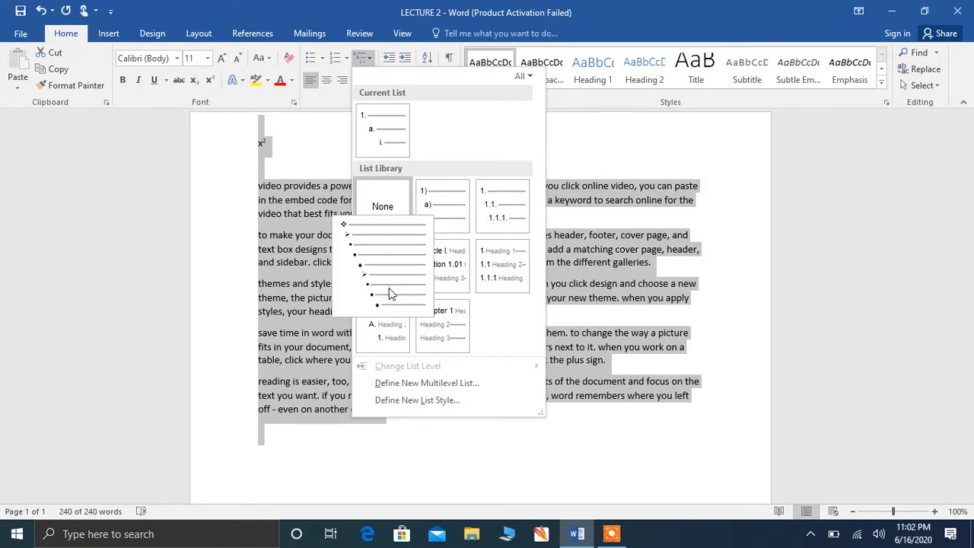
mouse_move(500, 213)
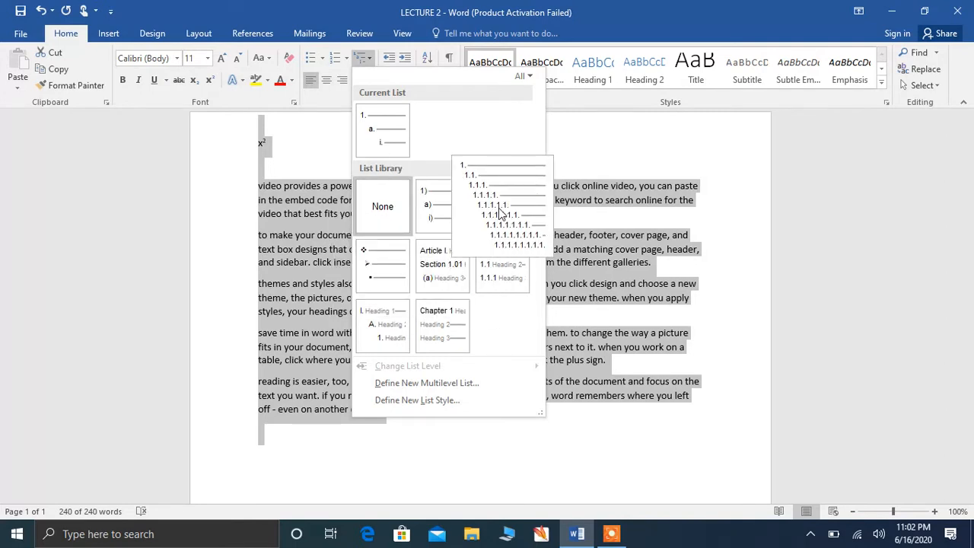
click(565, 135)
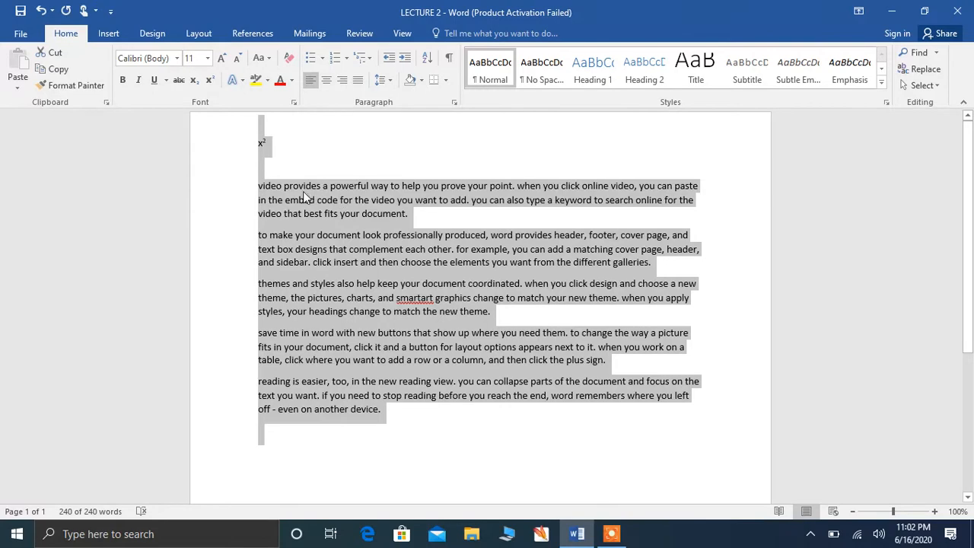
click(389, 81)
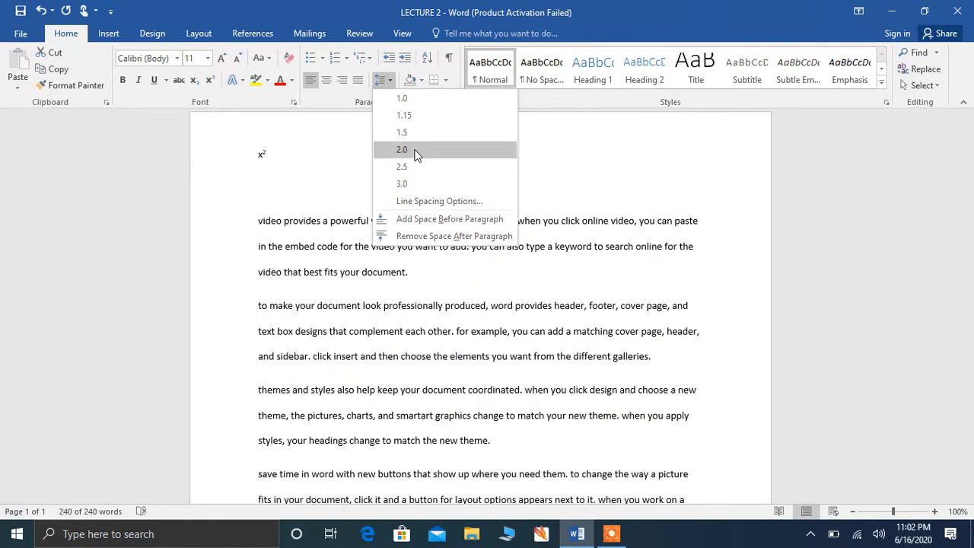
click(358, 155)
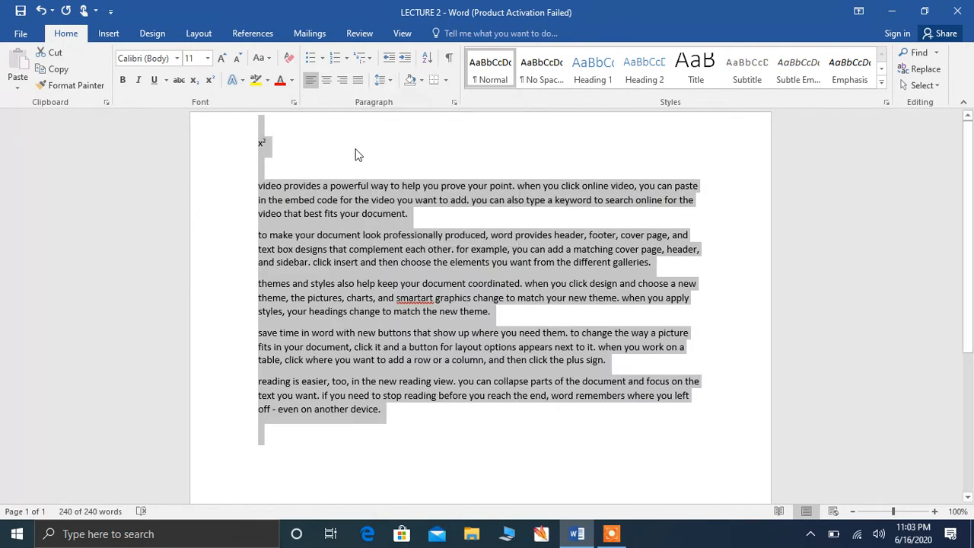
click(422, 81)
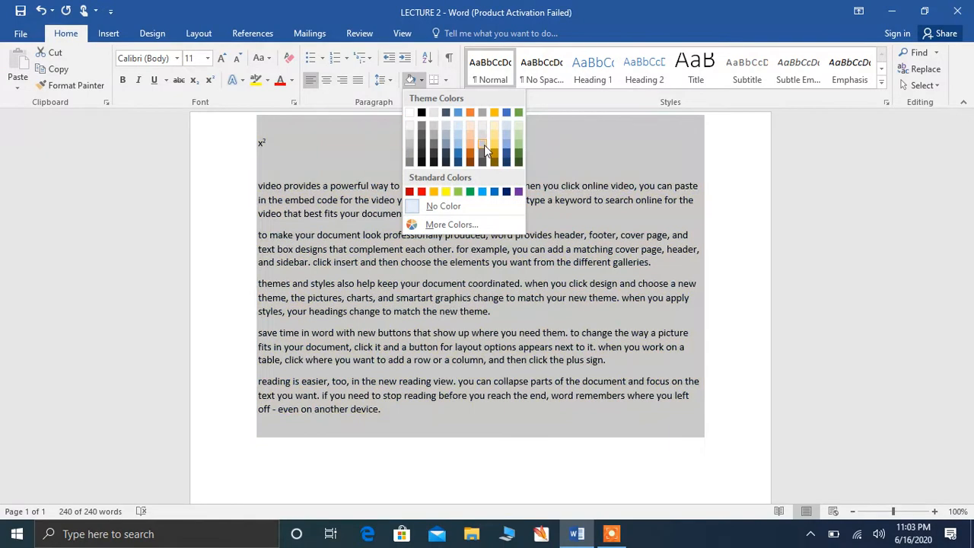
click(712, 134)
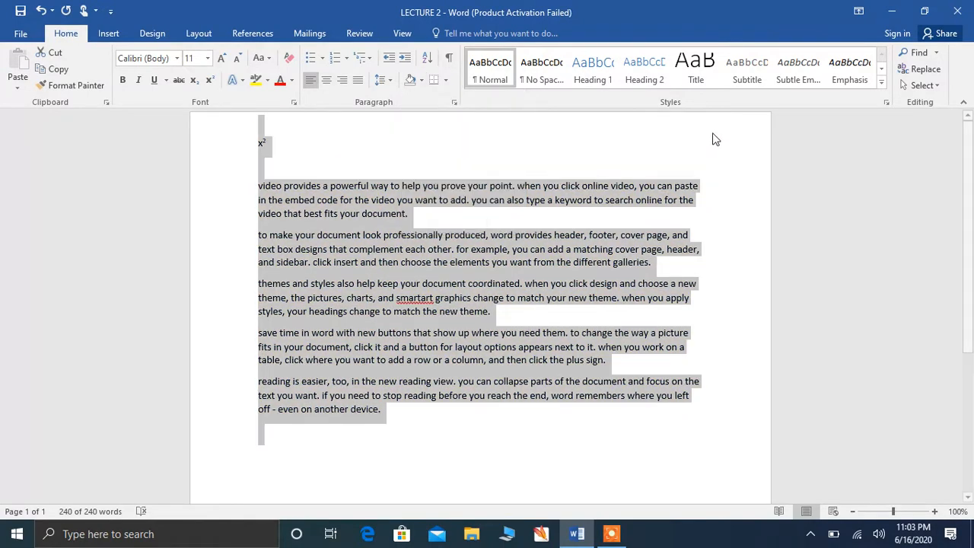
click(446, 81)
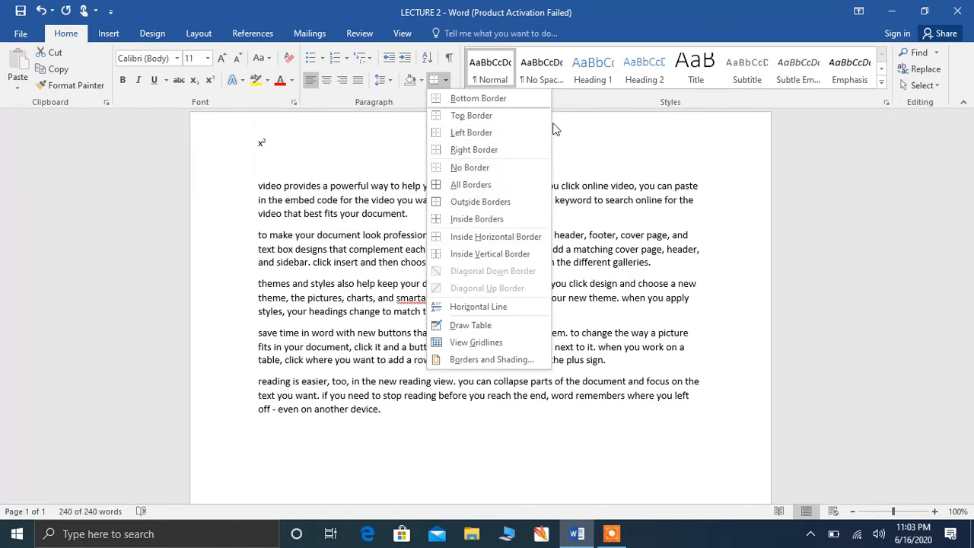
click(571, 125)
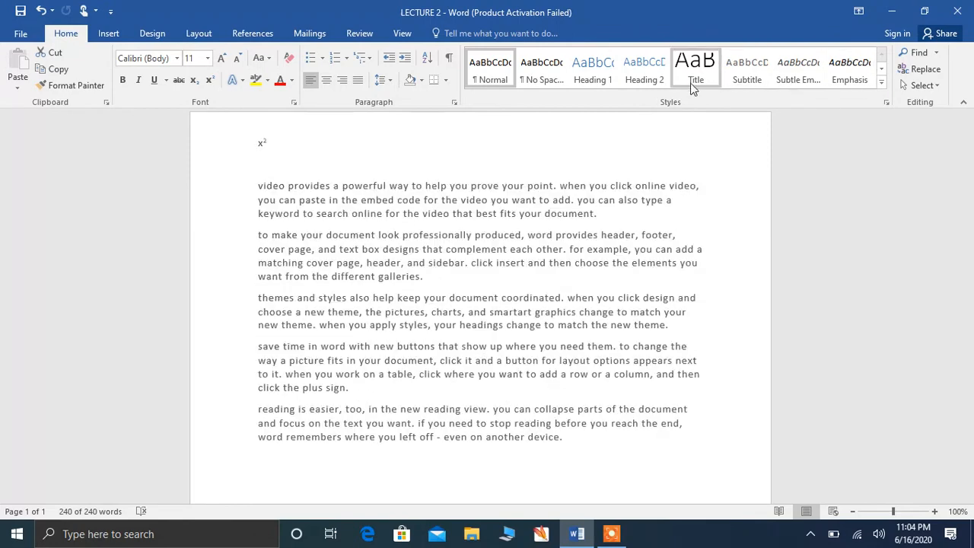
Step: Select the x² line and all five paragraphs with Ctrl+A
key(ctrl+a)
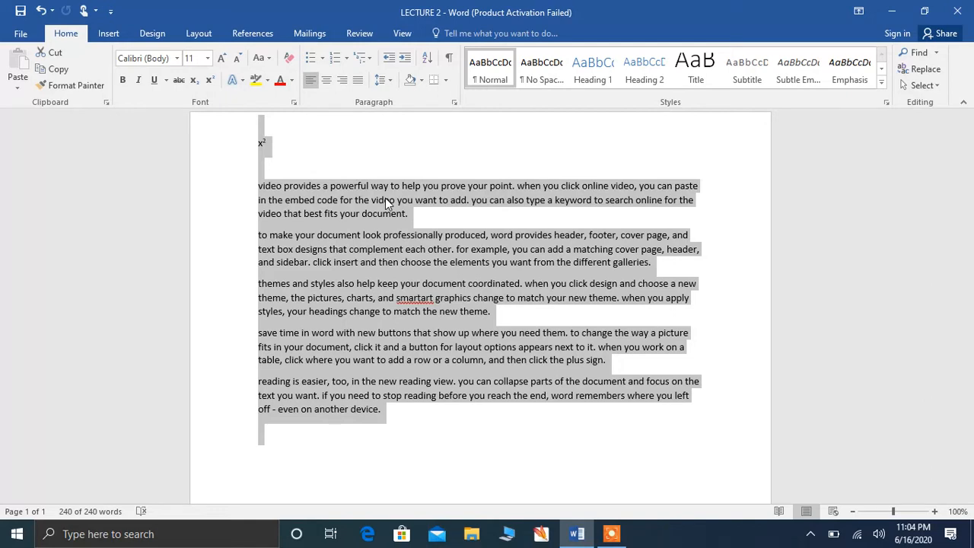
Step: Search the document for 'video' in the Navigation pane, finding 4 matches
click(937, 52)
click(897, 70)
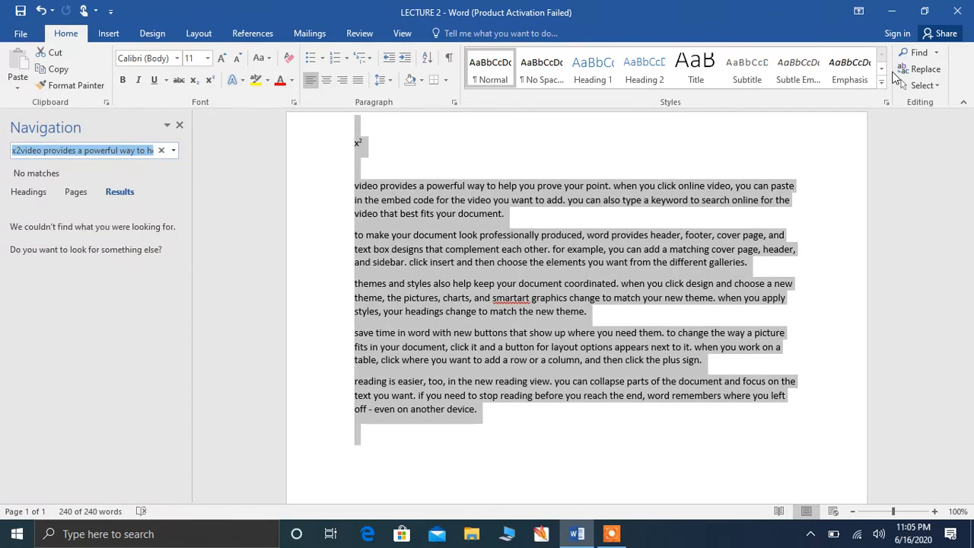
key(BackSpace)
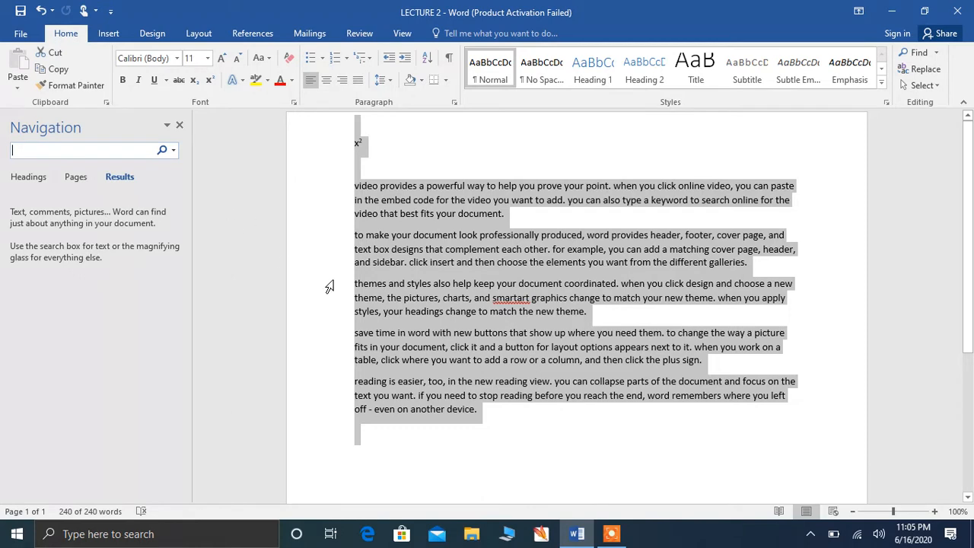
text(v)
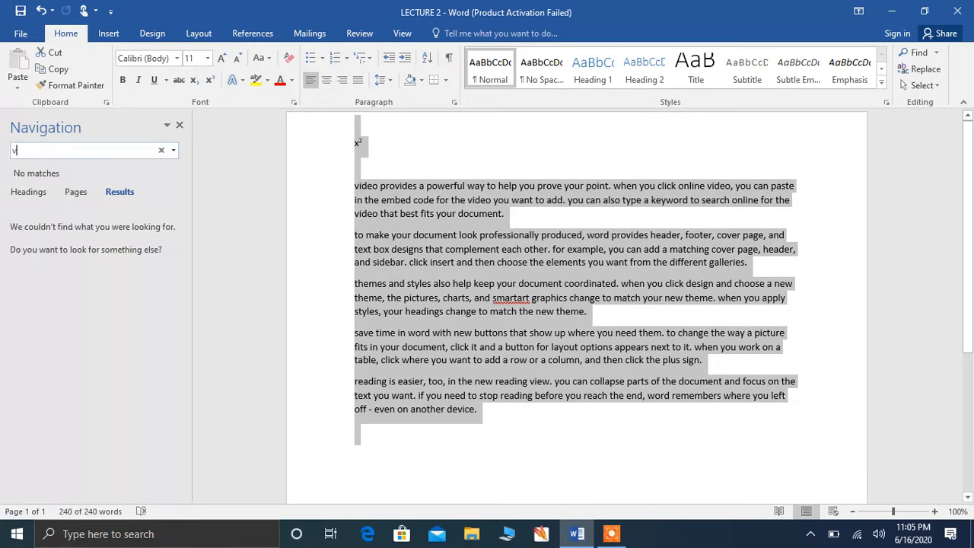
click(379, 311)
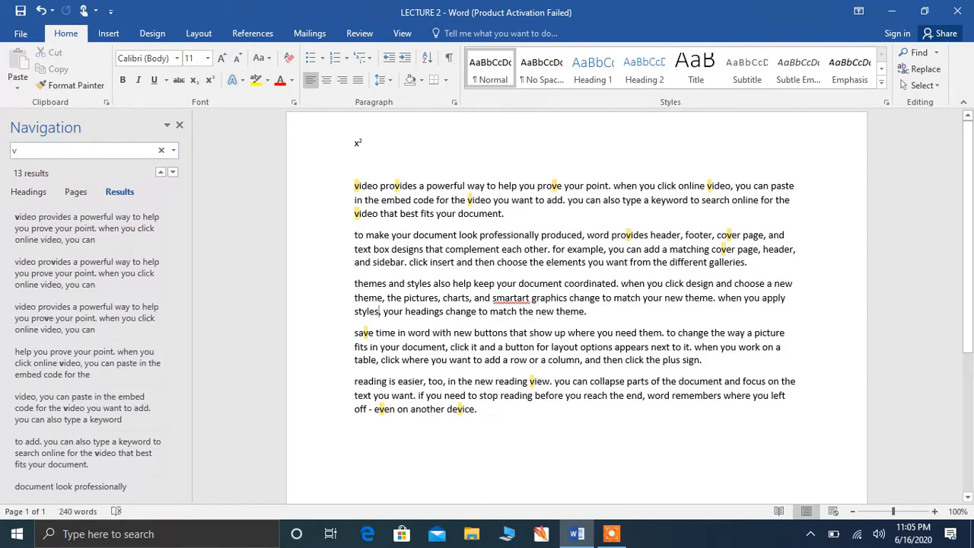
text(ideo)
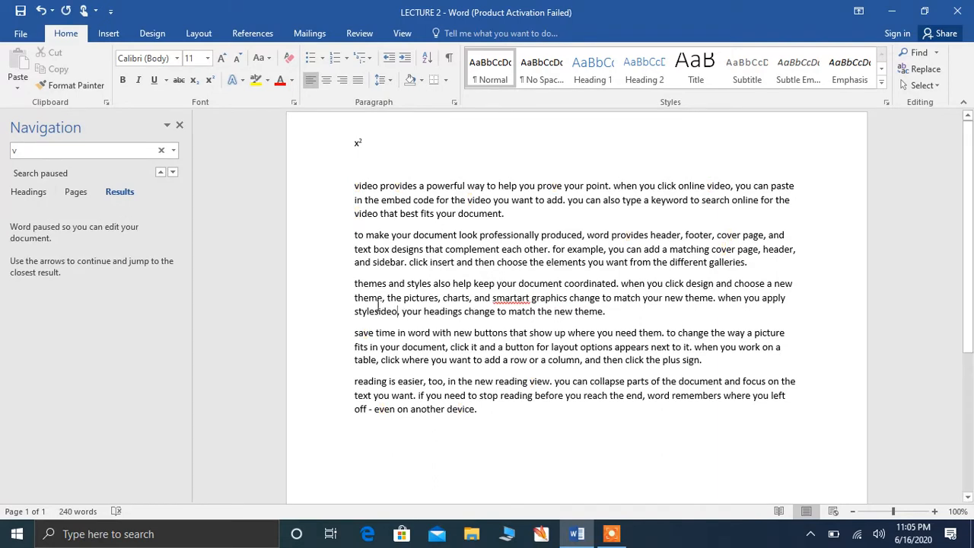
click(100, 151)
key(BackSpace)
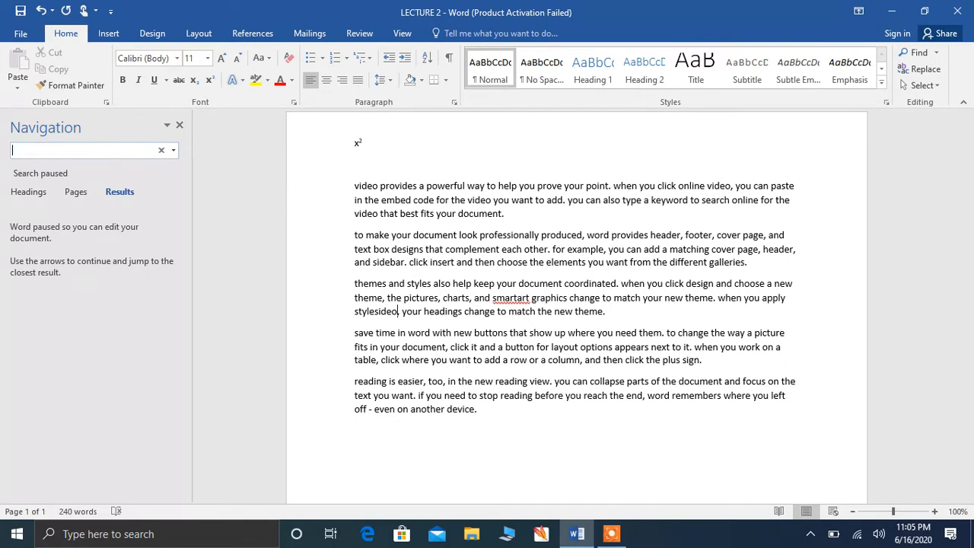
text(vid)
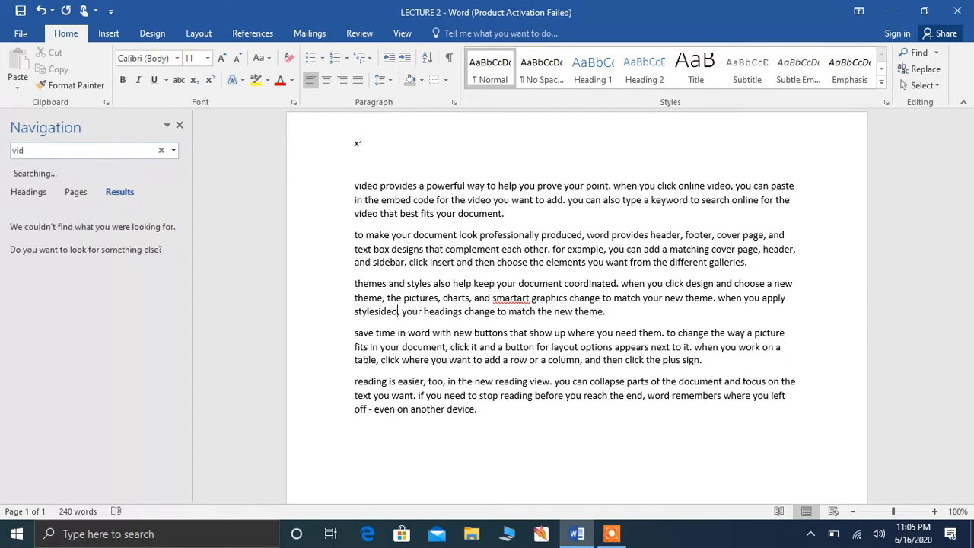
text(eo)
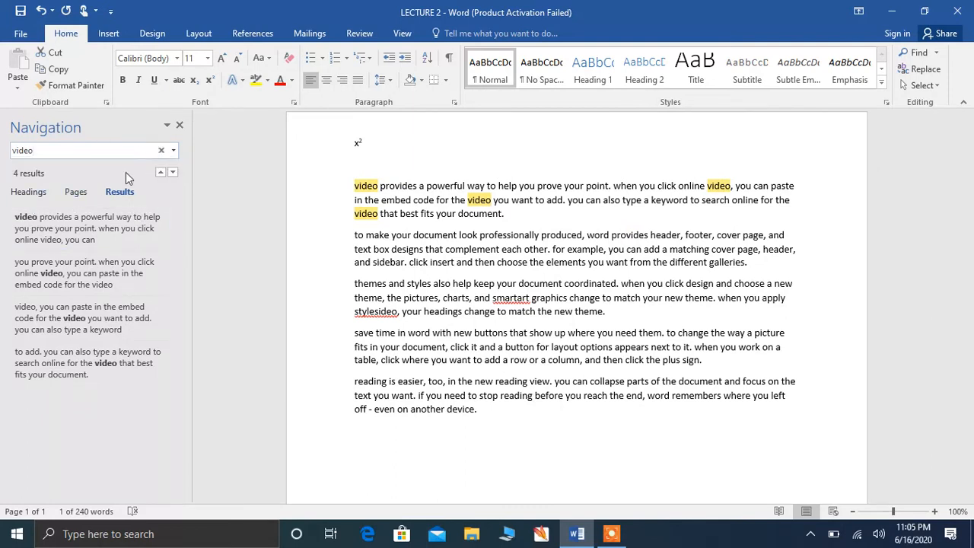
Step: Jump to the first 'video' match, close the Navigation pane, and select everything
click(133, 229)
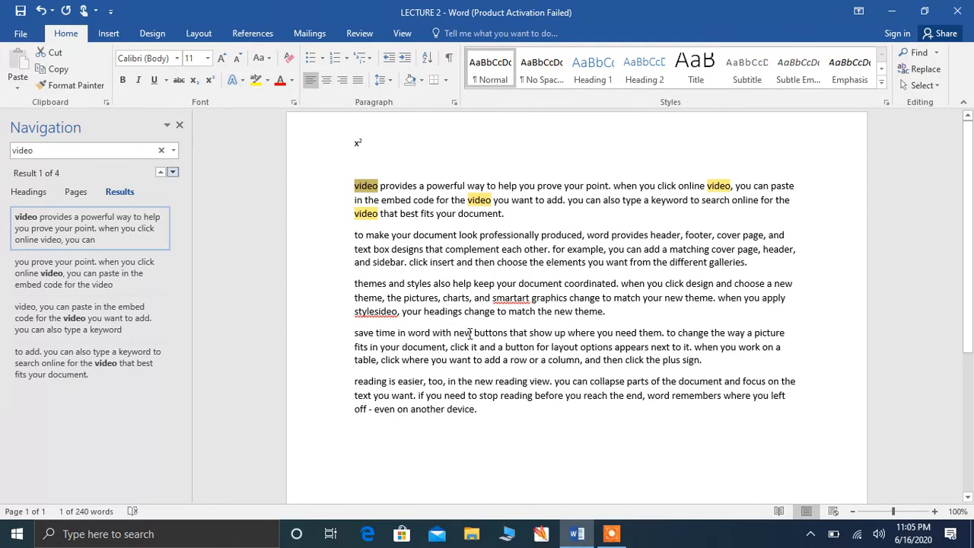
click(180, 125)
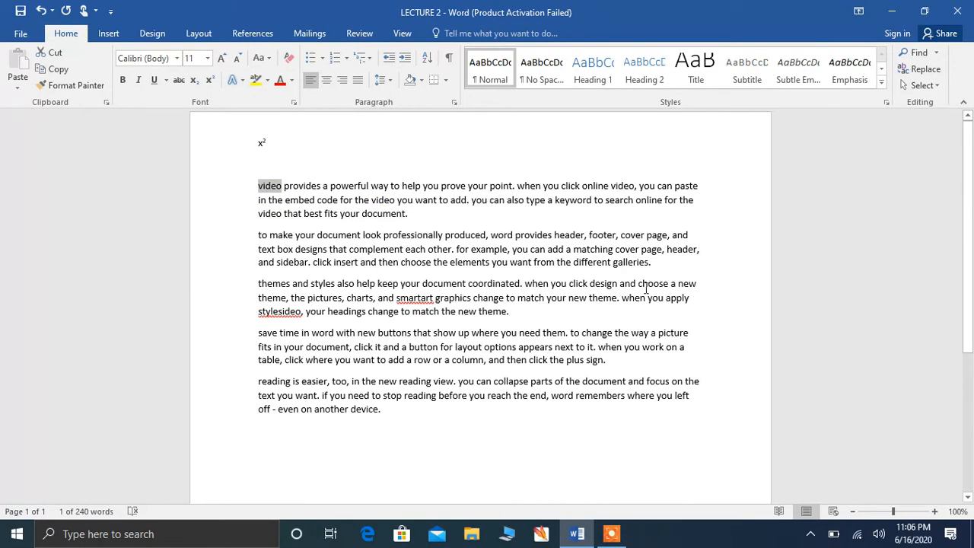
key(ctrl+a)
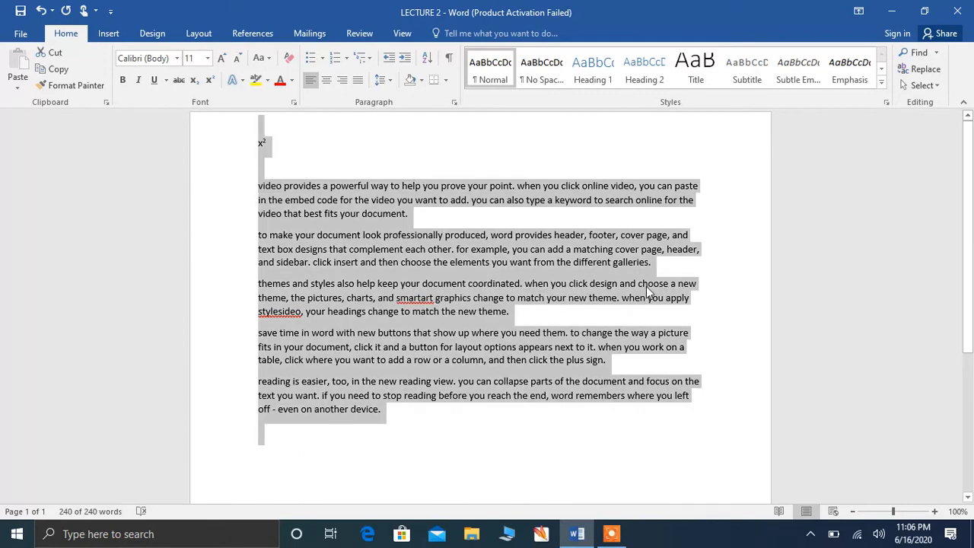
Step: Replace every 'video' with 'audio' using Find and Replace's Replace All
click(922, 69)
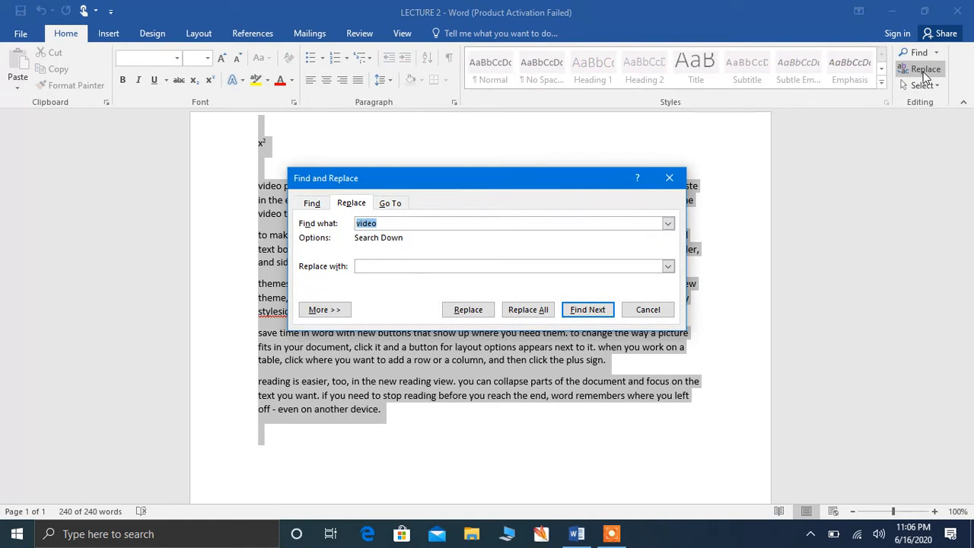
click(436, 222)
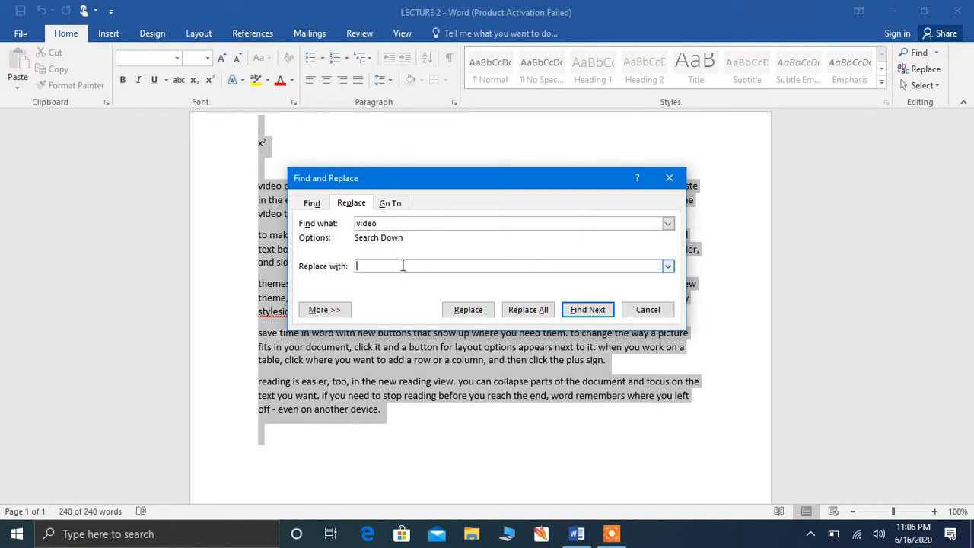
text(audio)
click(582, 317)
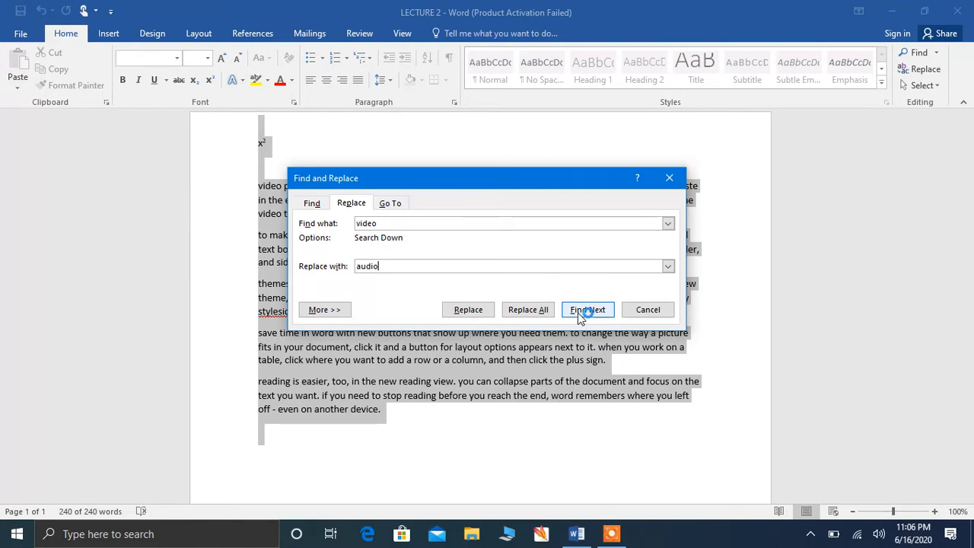
click(521, 309)
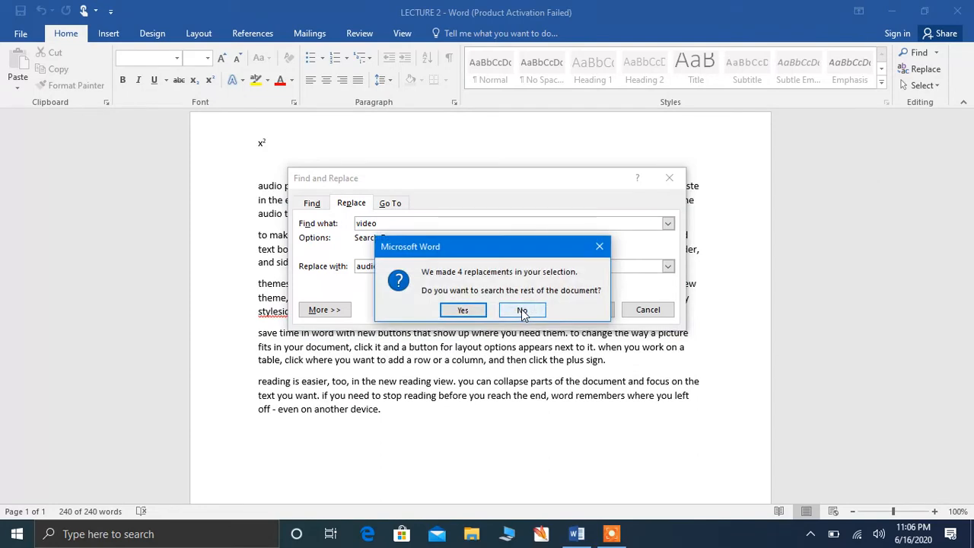
click(462, 310)
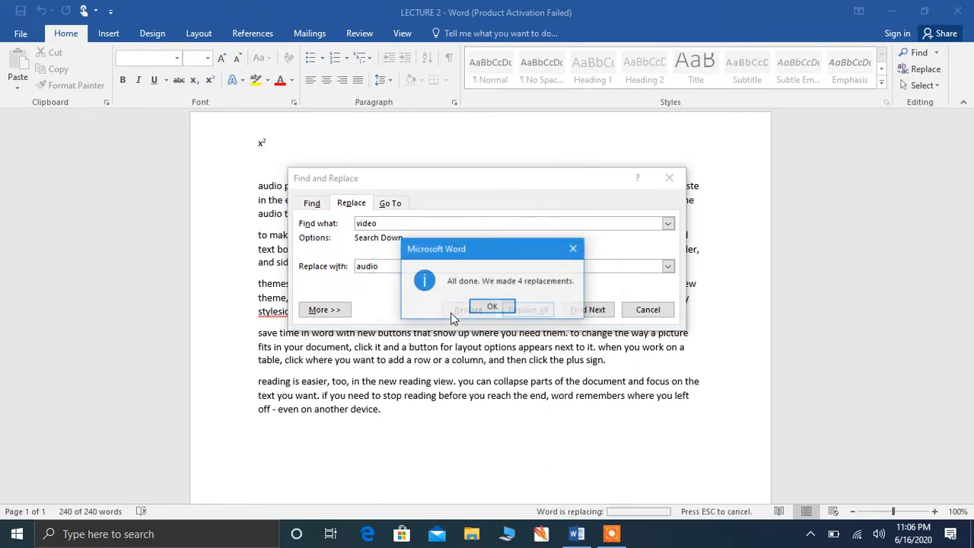
click(491, 307)
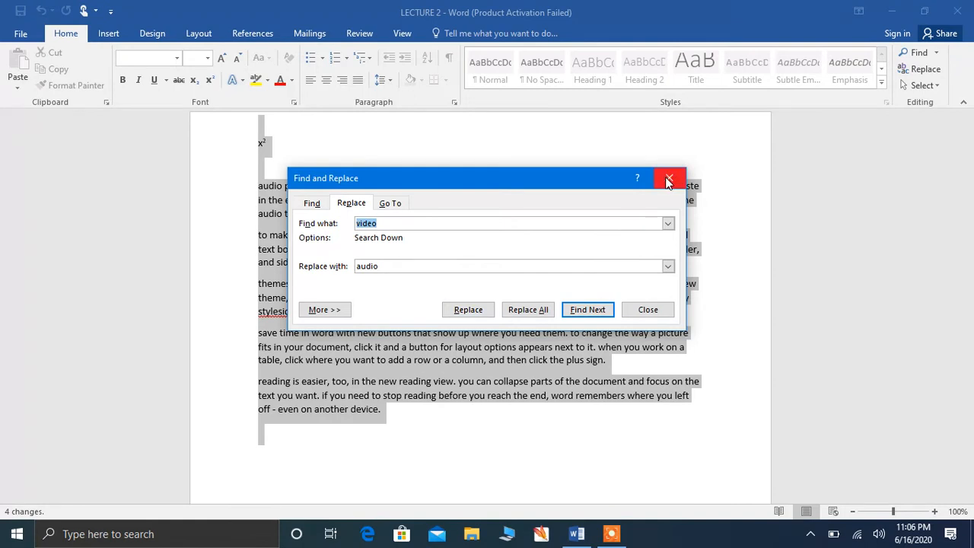
click(576, 311)
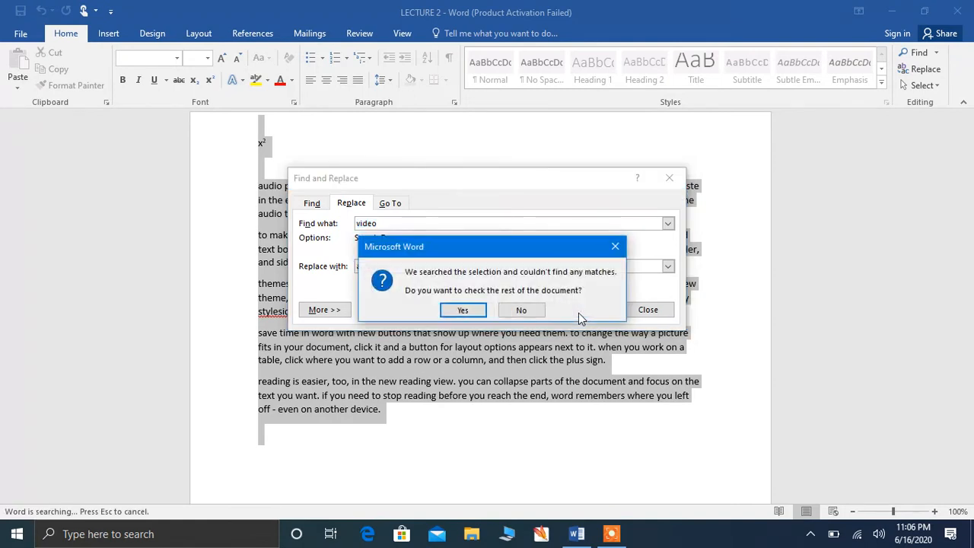
click(462, 311)
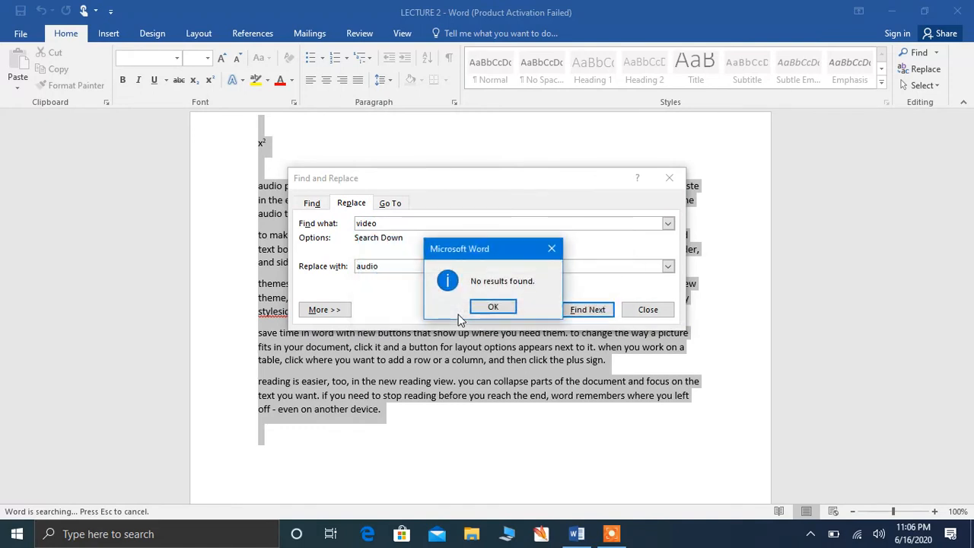
click(487, 308)
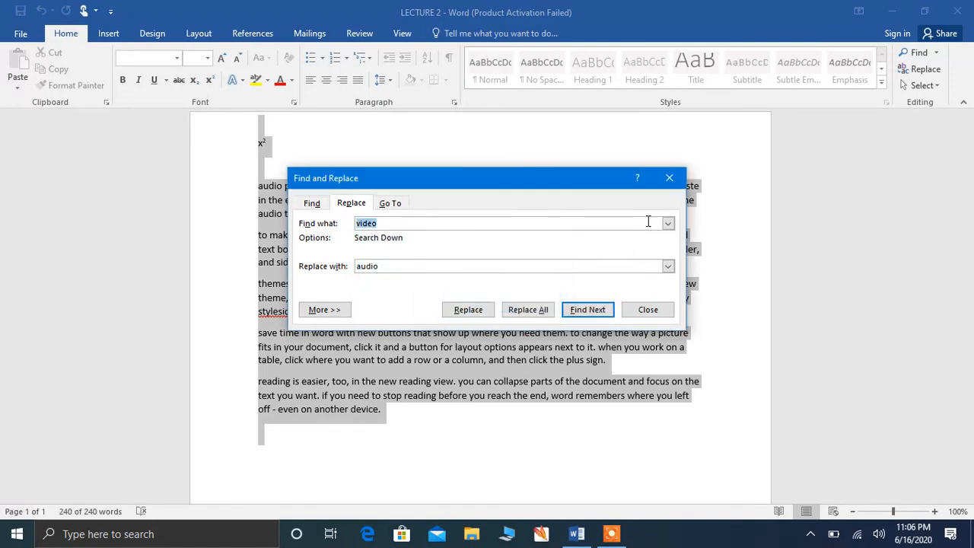
click(679, 178)
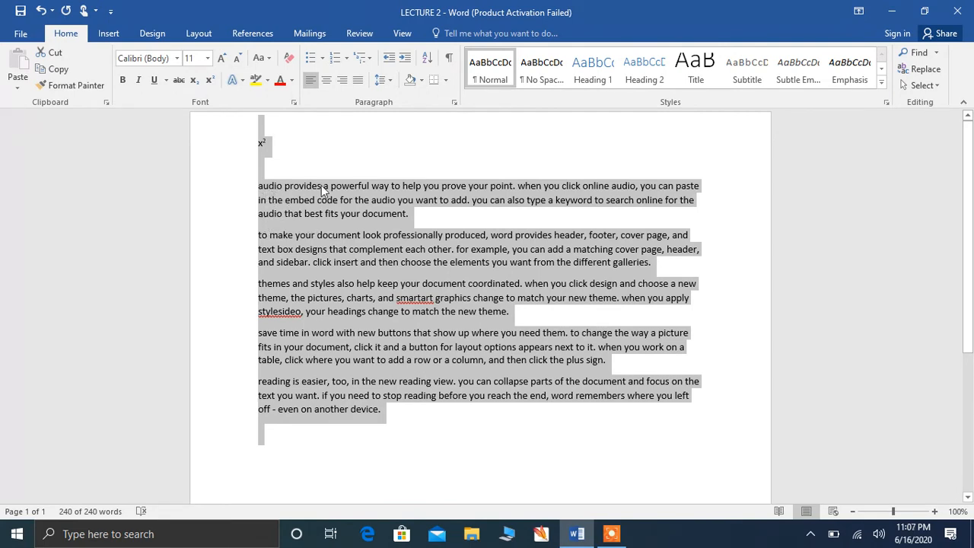
click(934, 87)
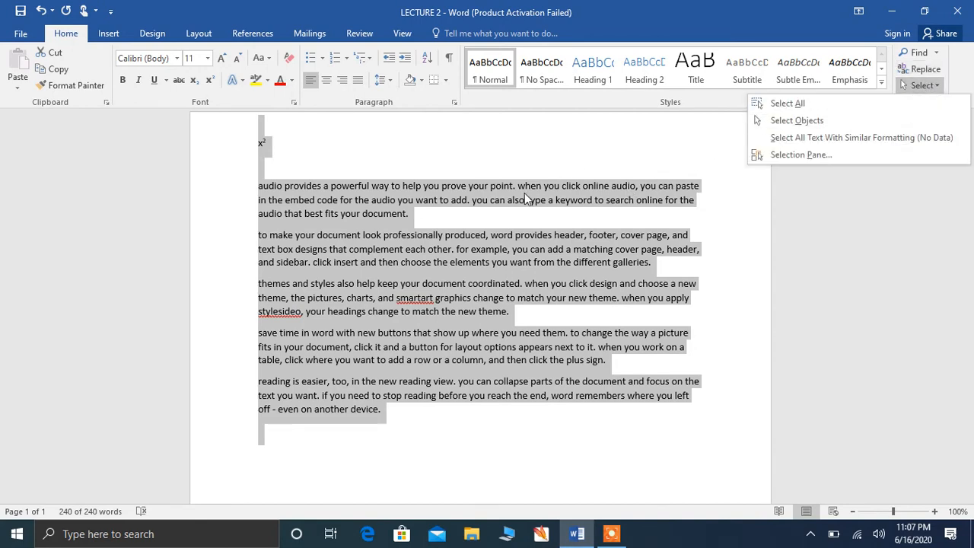
click(461, 150)
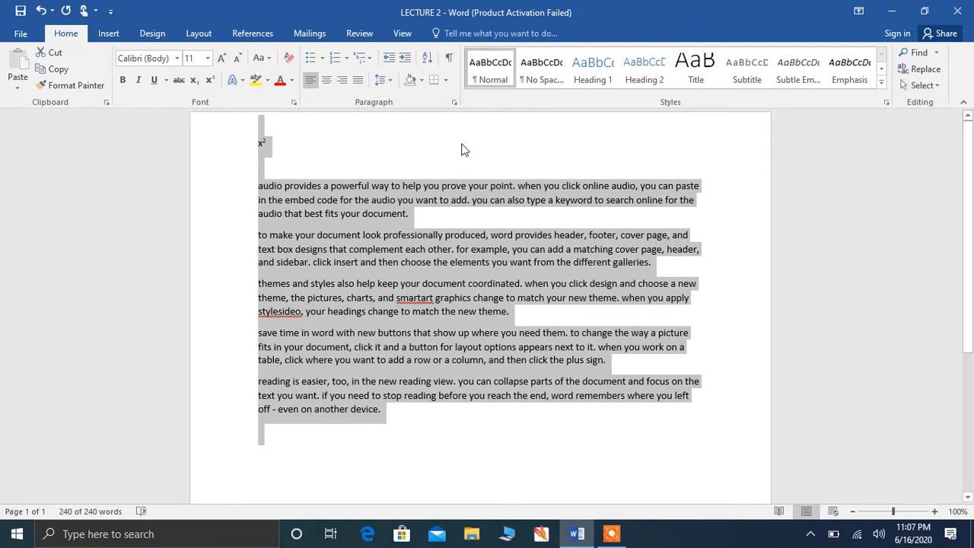
click(708, 200)
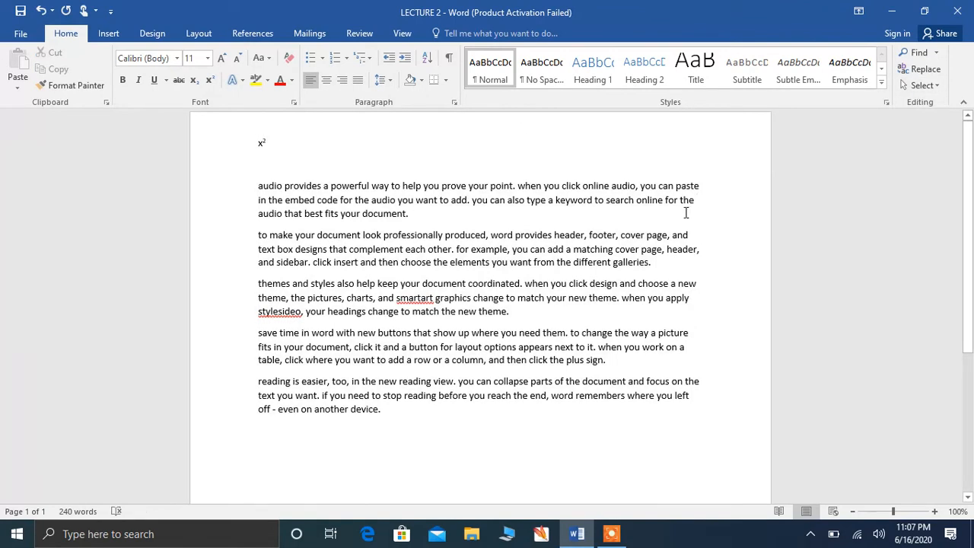
click(582, 211)
shift+click(417, 202)
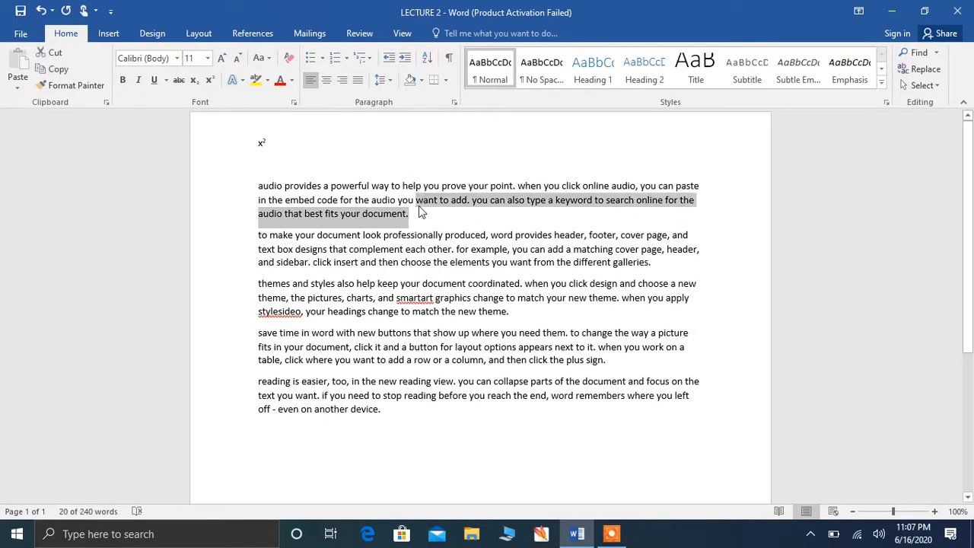
drag(418, 205, 321, 189)
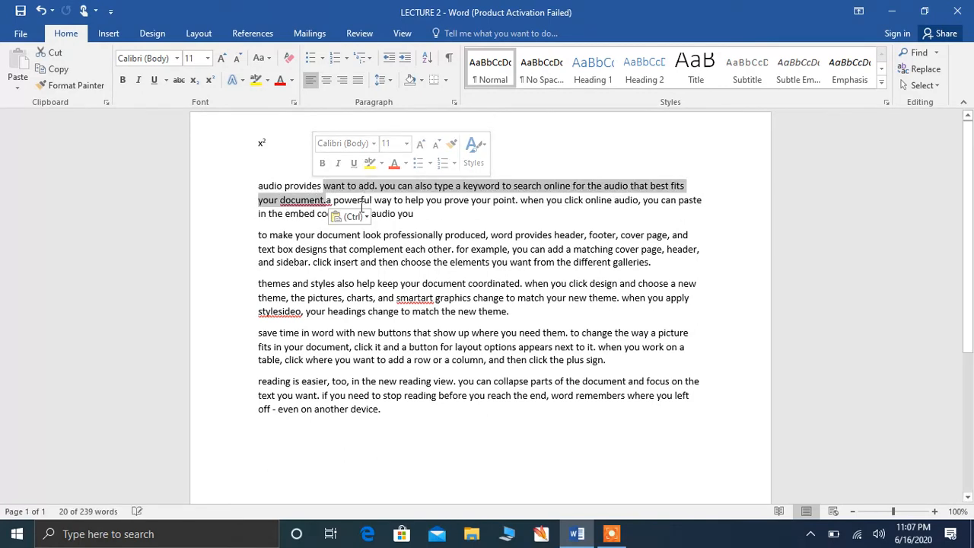
drag(473, 205, 756, 226)
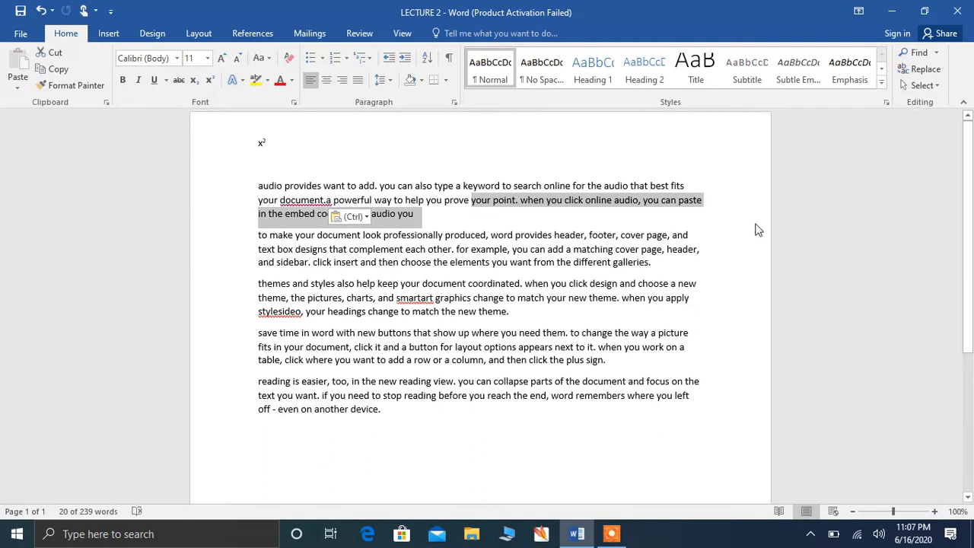
click(757, 228)
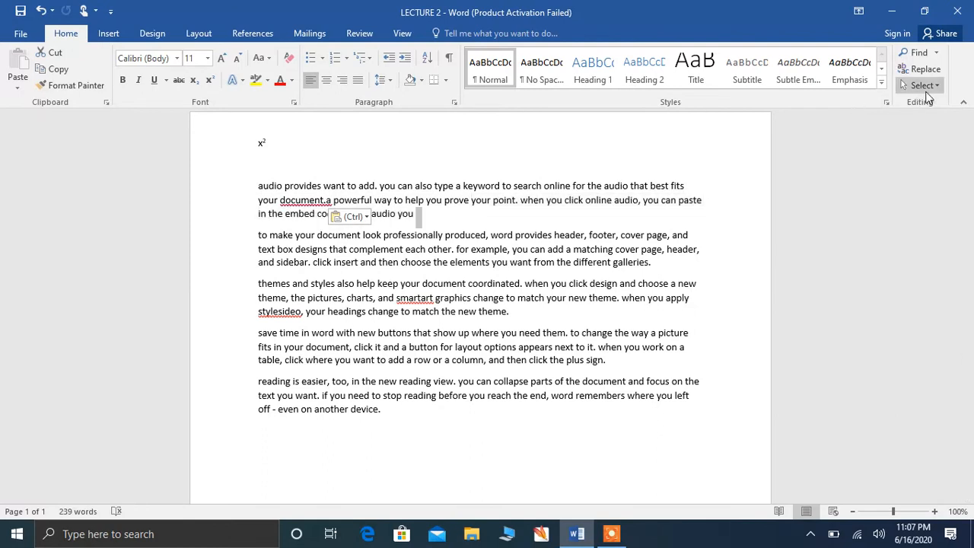
click(931, 90)
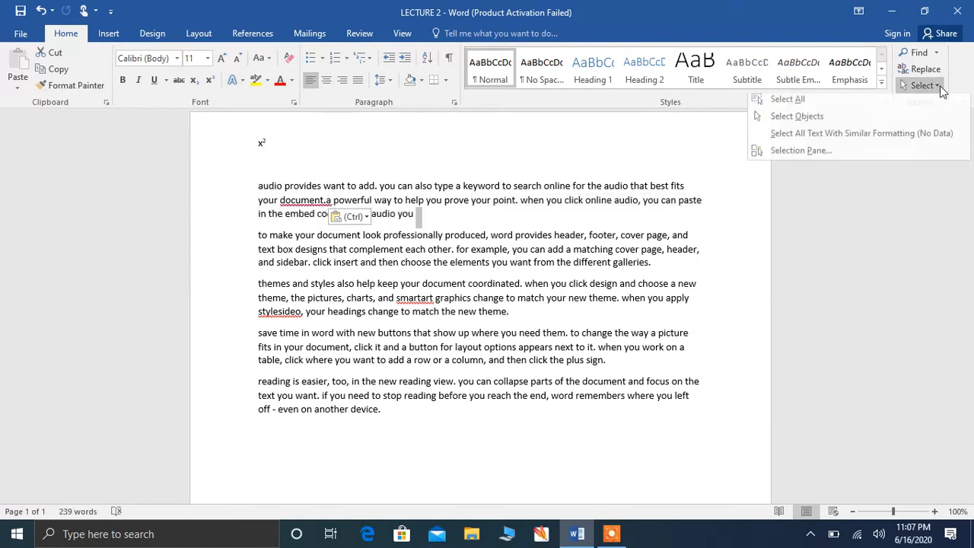
click(858, 102)
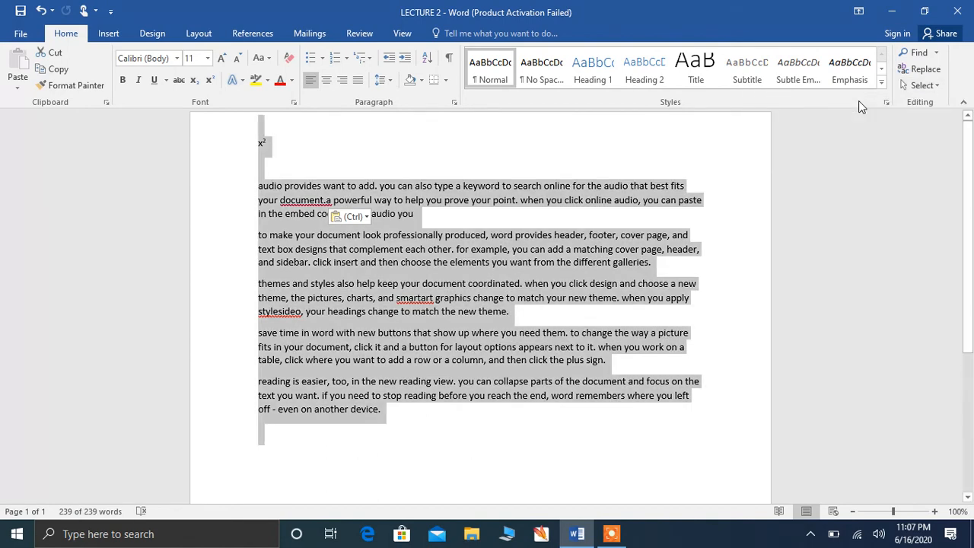
click(941, 89)
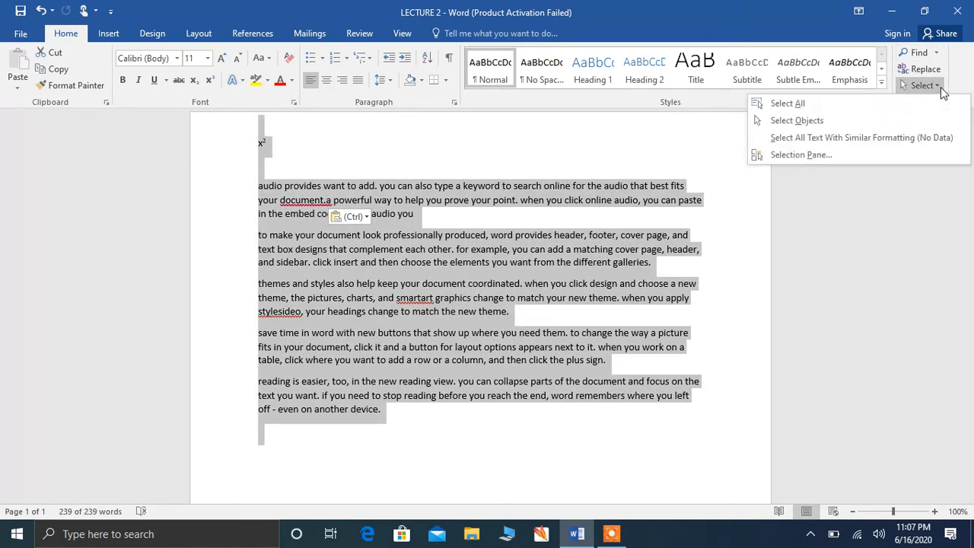
click(822, 123)
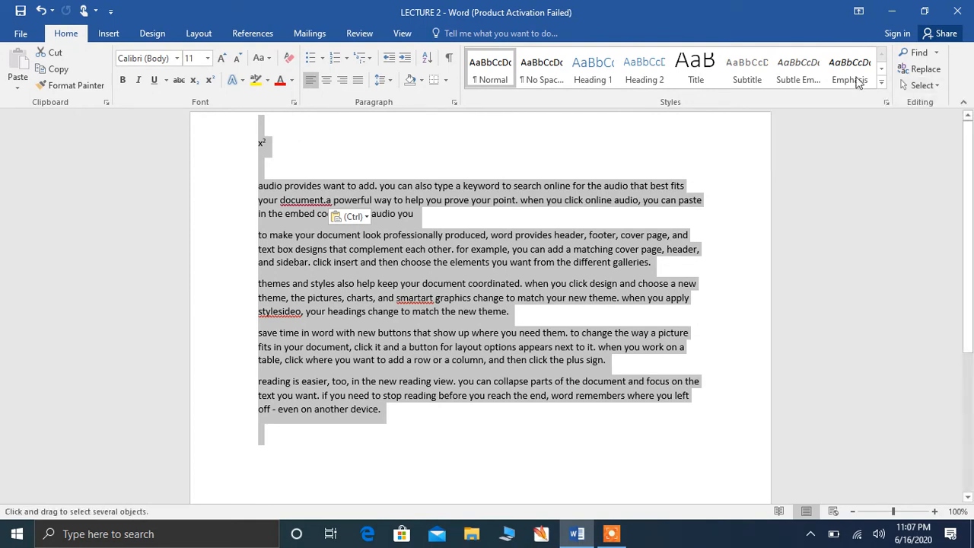
click(938, 87)
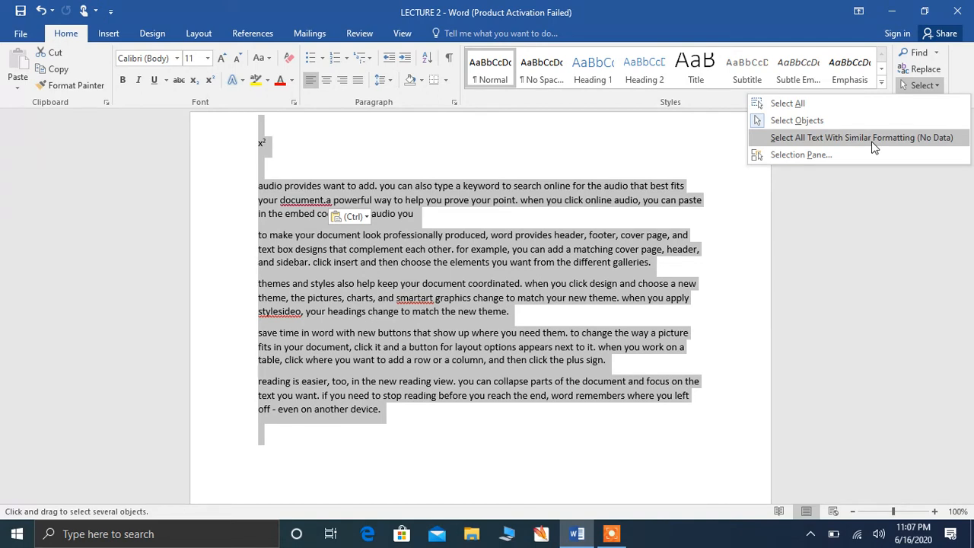
click(685, 137)
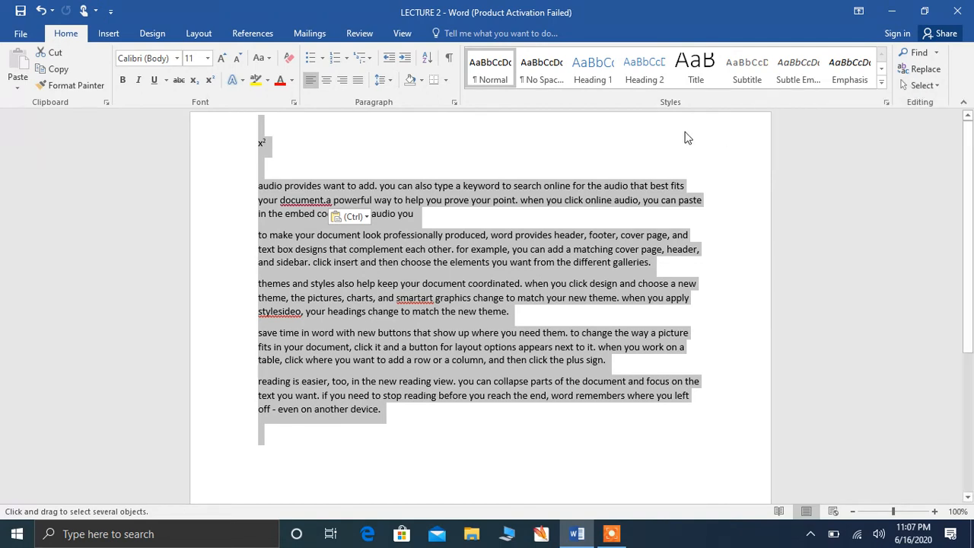
click(537, 136)
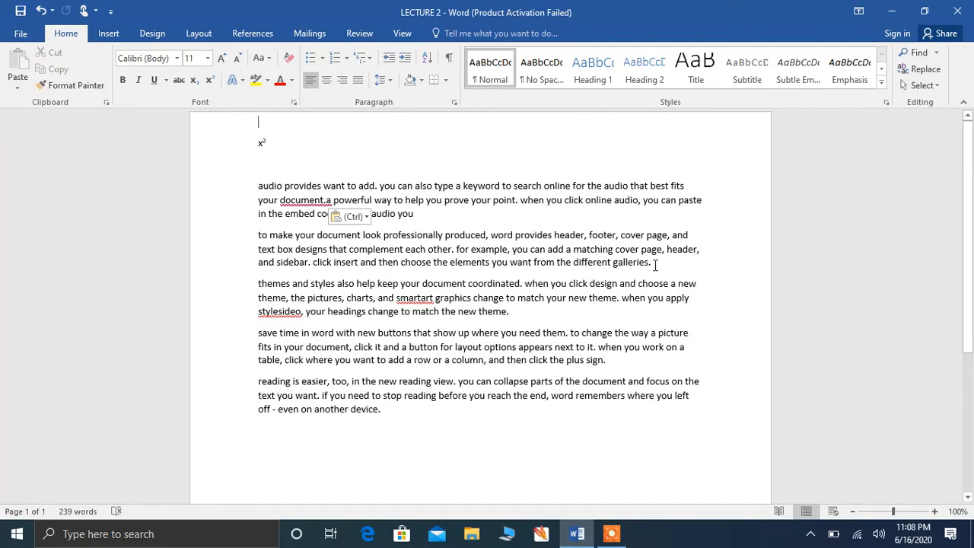
Step: Select the first two paragraphs and apply dark orange font color, Bold, Italic and Underline
drag(653, 263, 272, 152)
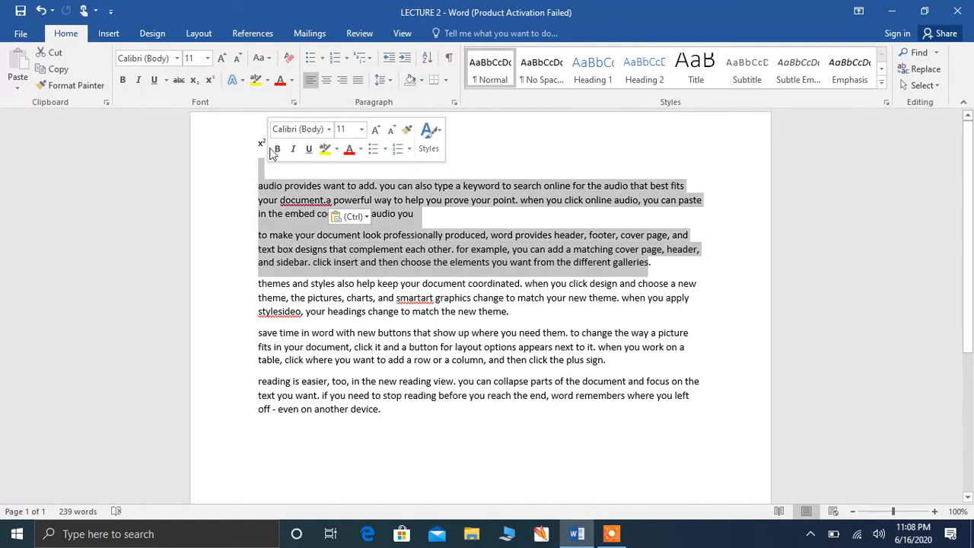
click(292, 82)
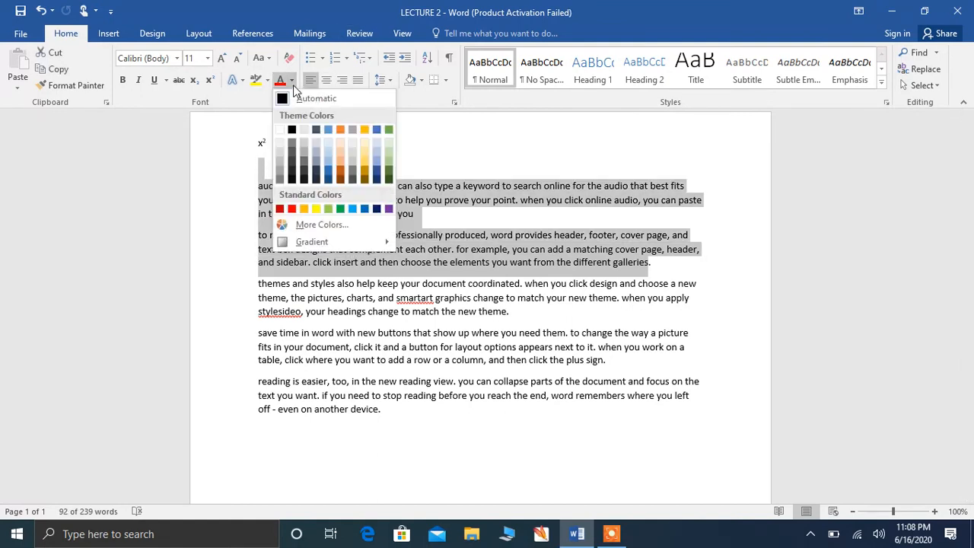
click(341, 180)
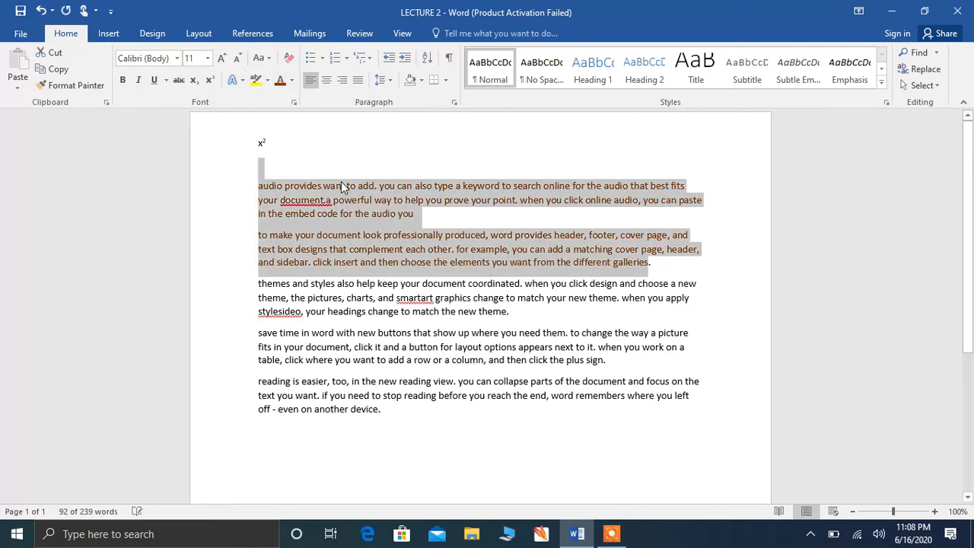
click(121, 82)
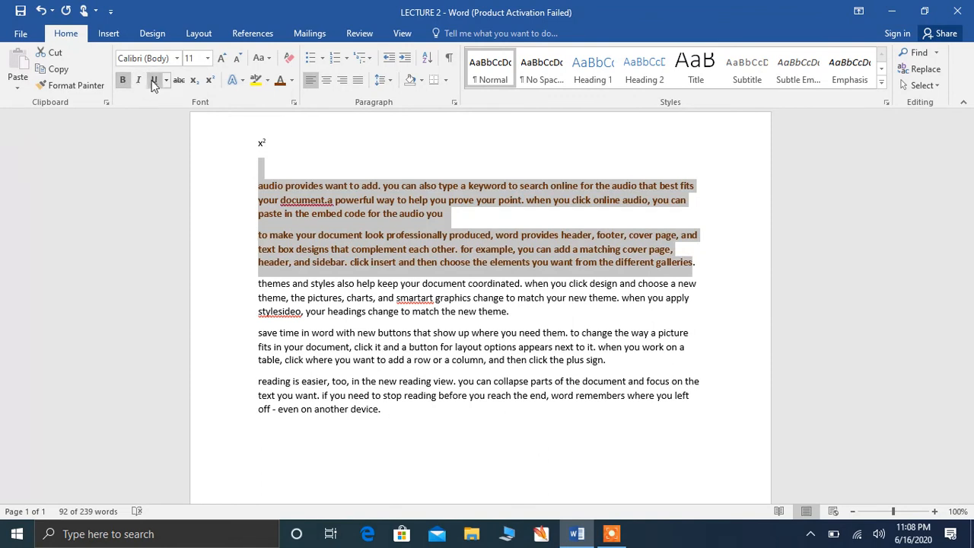
click(139, 80)
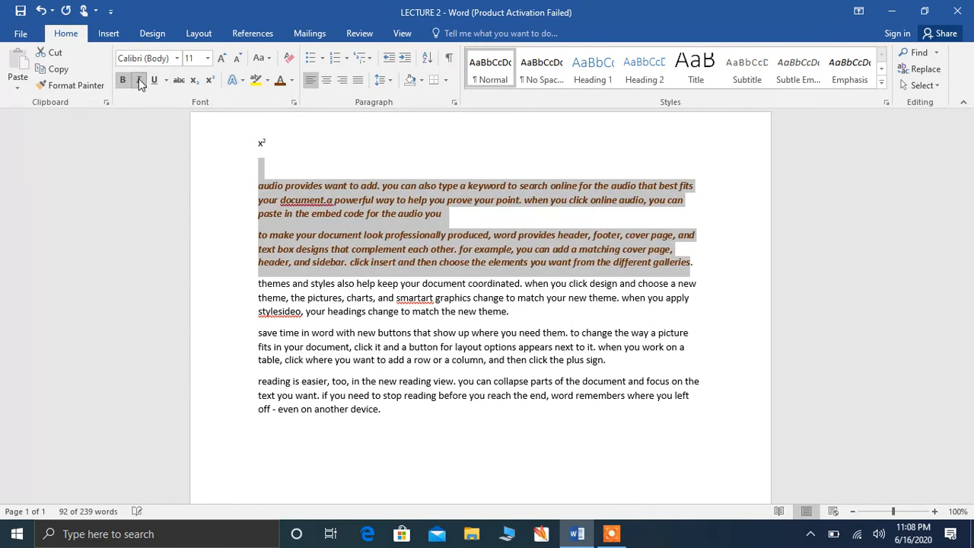
click(153, 80)
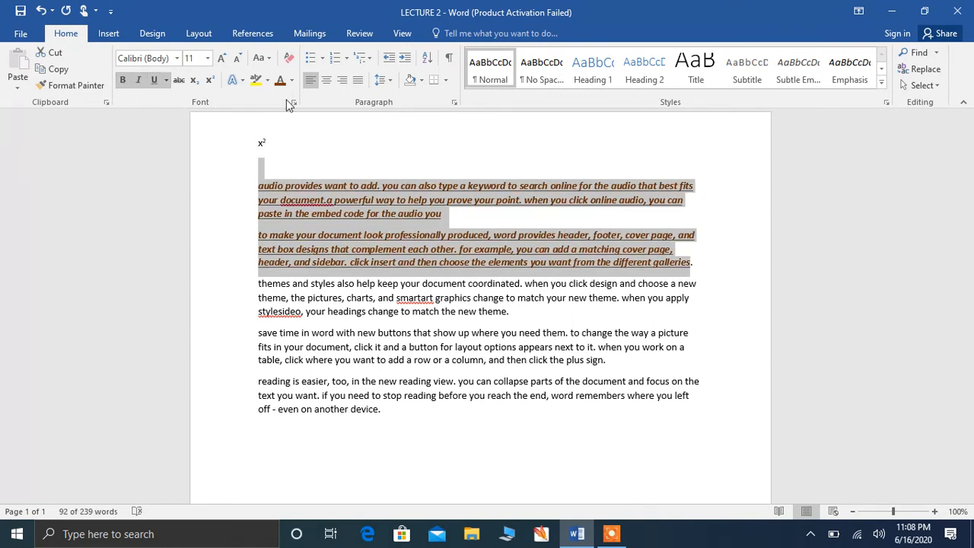
click(311, 147)
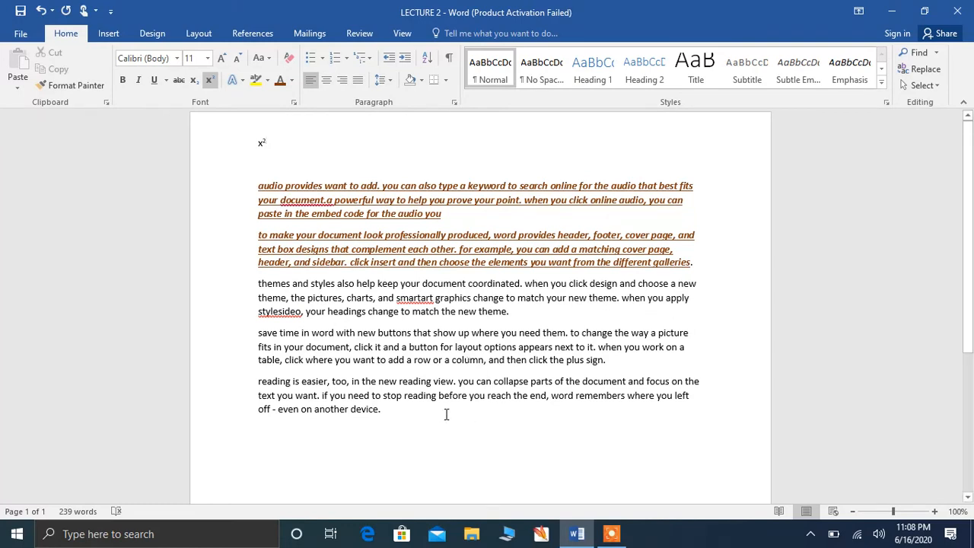
Step: Use Format Painter to copy the first paragraphs' formatting onto the last two paragraphs
drag(496, 200, 706, 261)
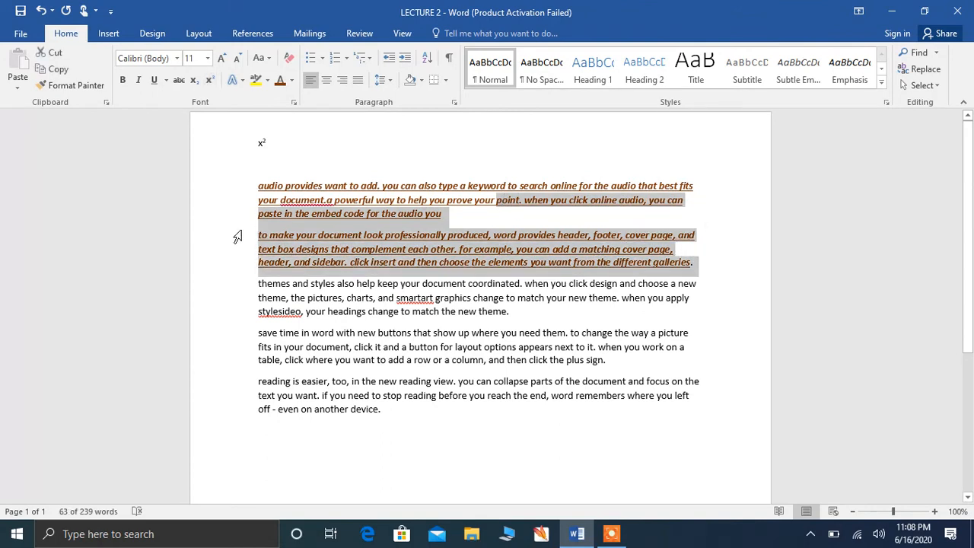
double_click(723, 236)
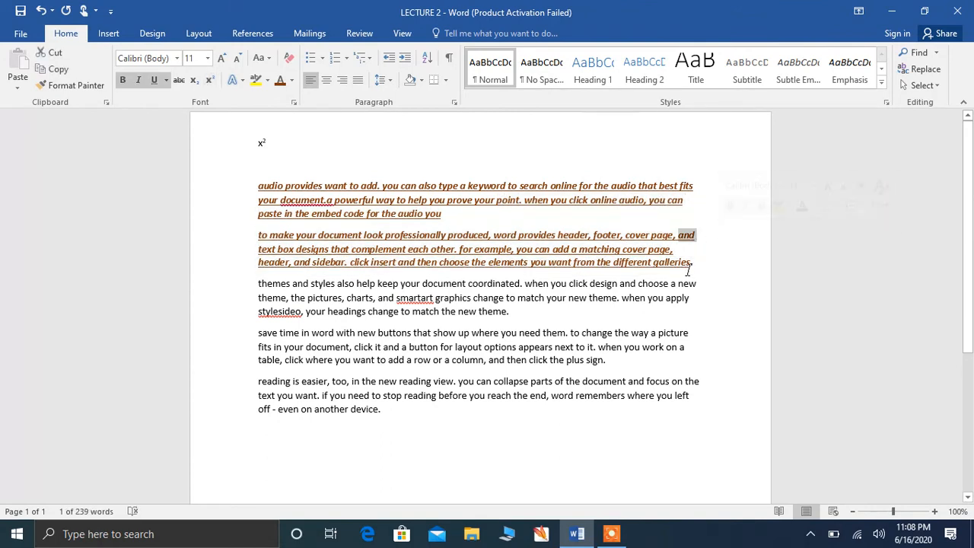
drag(694, 263, 243, 175)
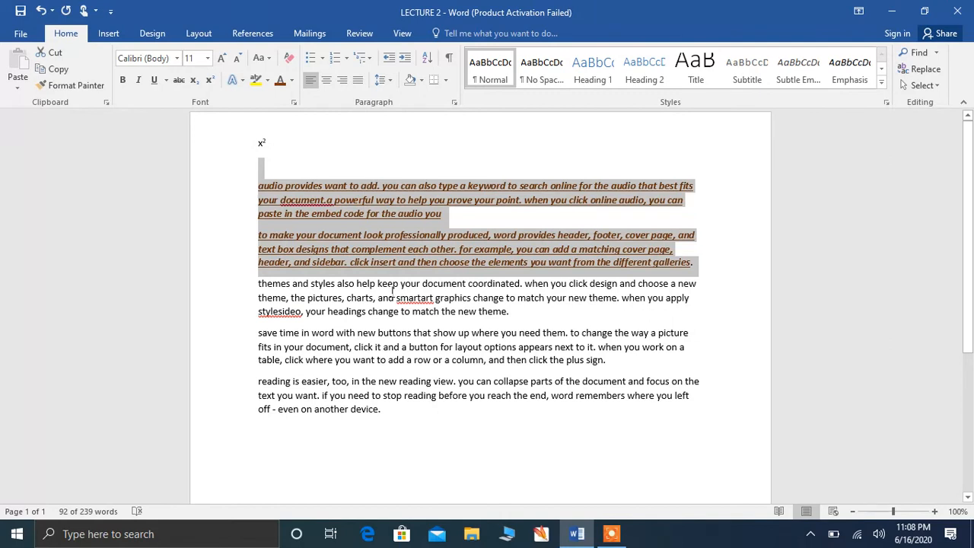
click(88, 82)
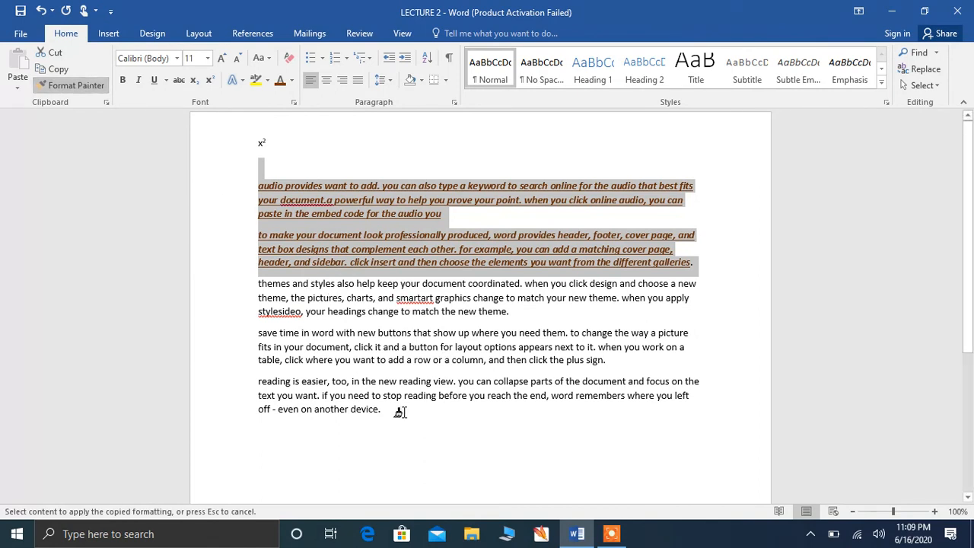
mouse_move(400, 411)
mouse_down()
mouse_move(315, 409)
mouse_move(257, 383)
mouse_move(257, 329)
mouse_up()
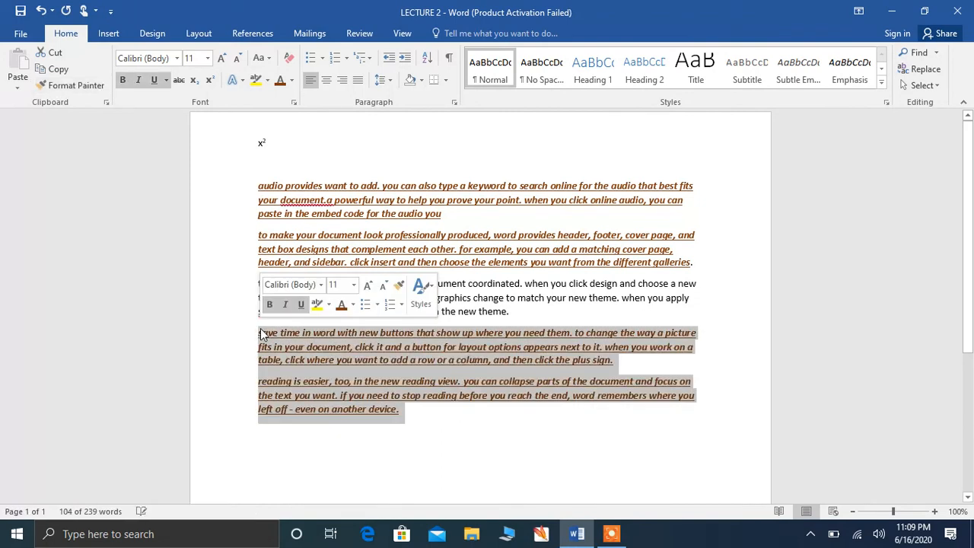
click(240, 300)
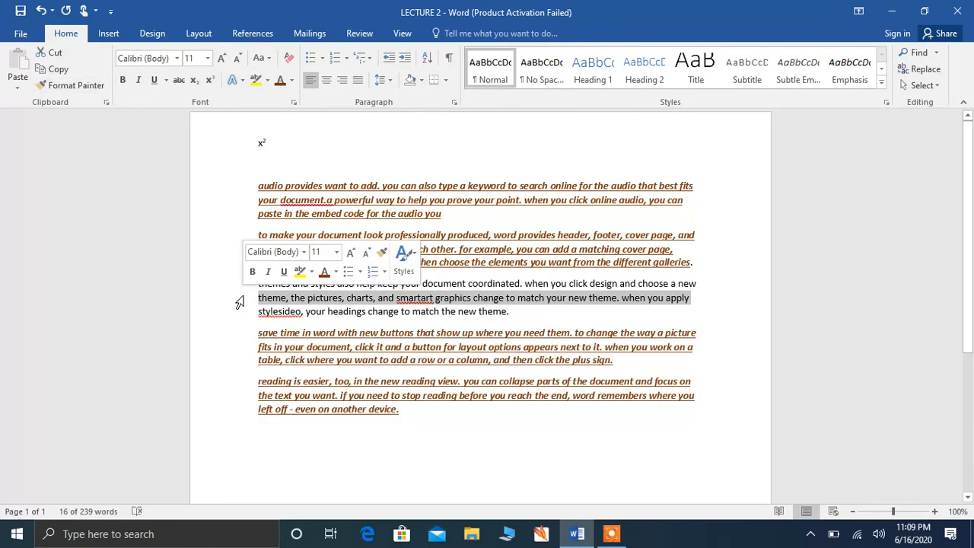
click(564, 428)
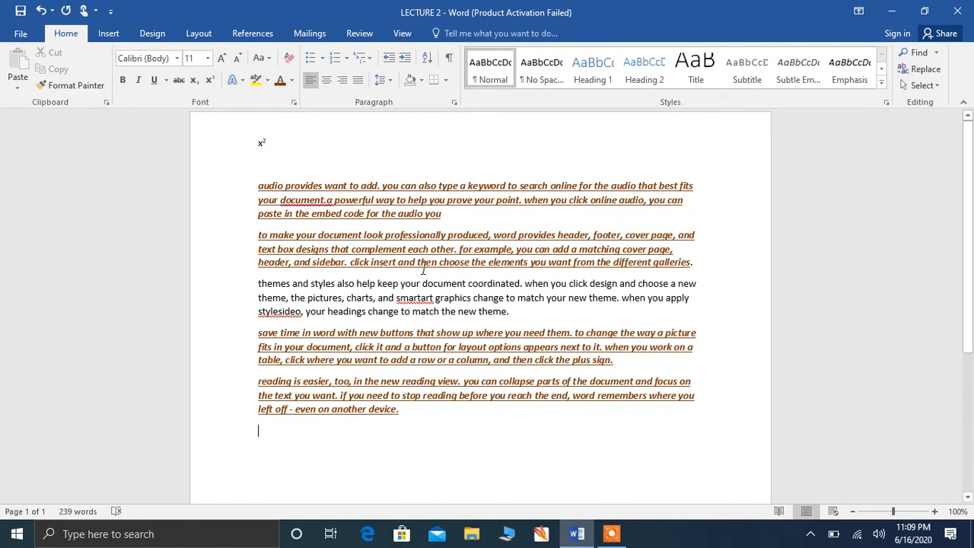
Step: Clear all formatting so x² becomes x2, then delete after x2 to join the first paragraph
key(ctrl+a)
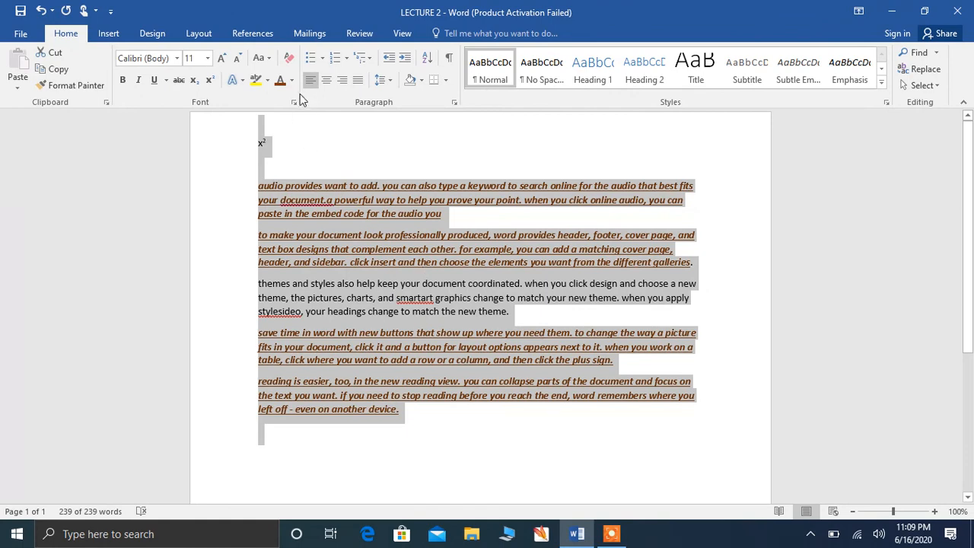
click(288, 58)
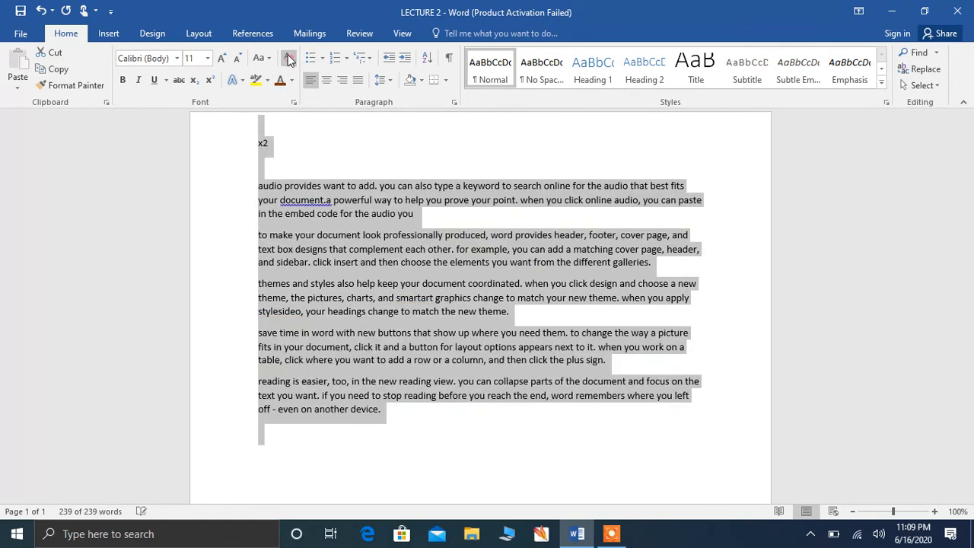
click(417, 159)
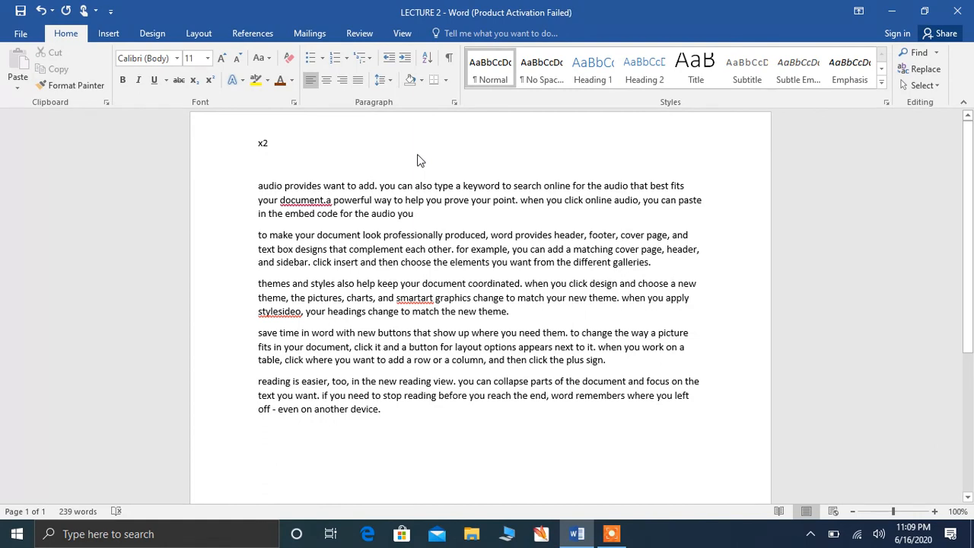
key(Delete)
key(Delete)
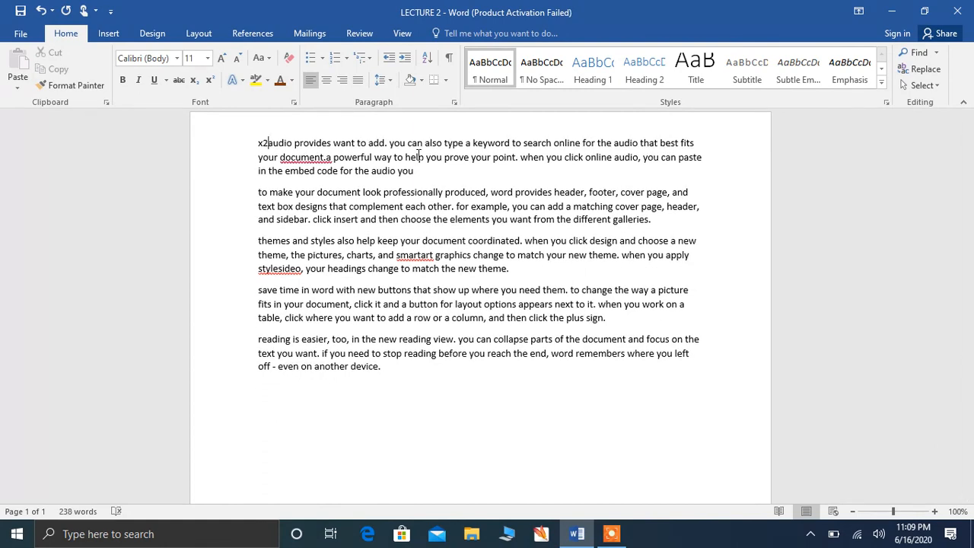
key(Delete)
key(Delete)
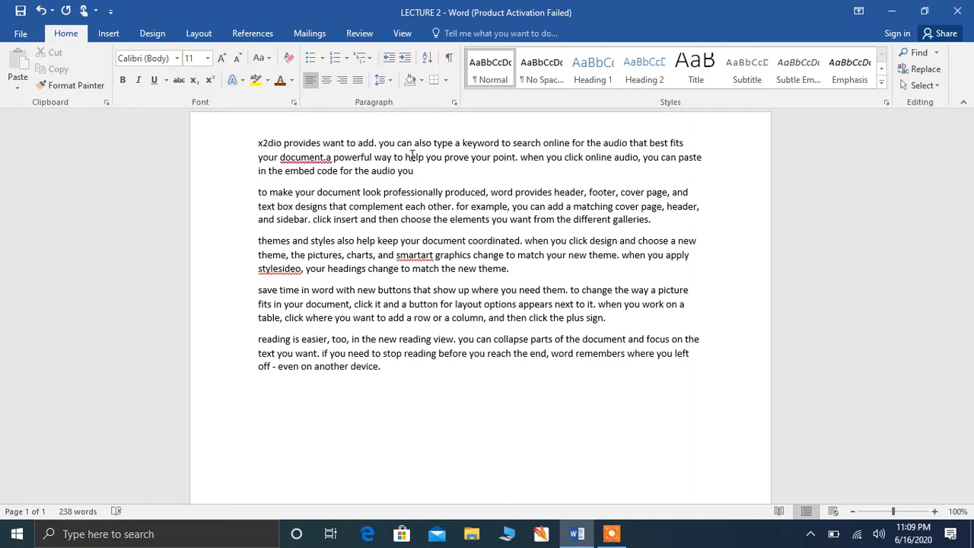